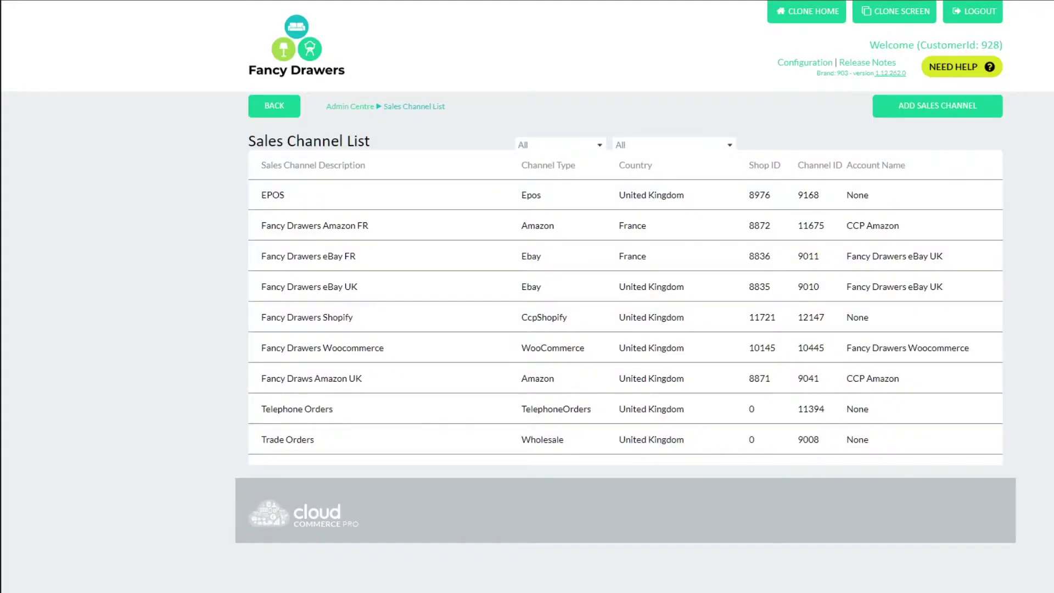
In the Fancy Drawers eBay UK channel, create and save a range listing for the excluded Suede Cushion under the Cushion category
{"action": "left_click", "coordinate": [497, 290]}
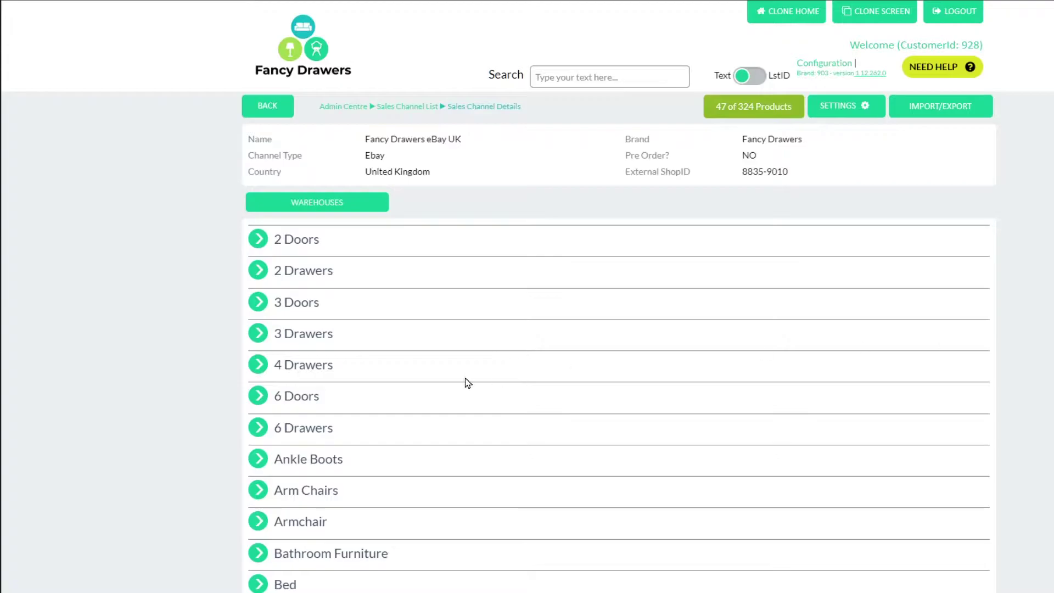
{"action": "scroll", "coordinate": [464, 382], "scroll_direction": "down", "scroll_amount": 10}
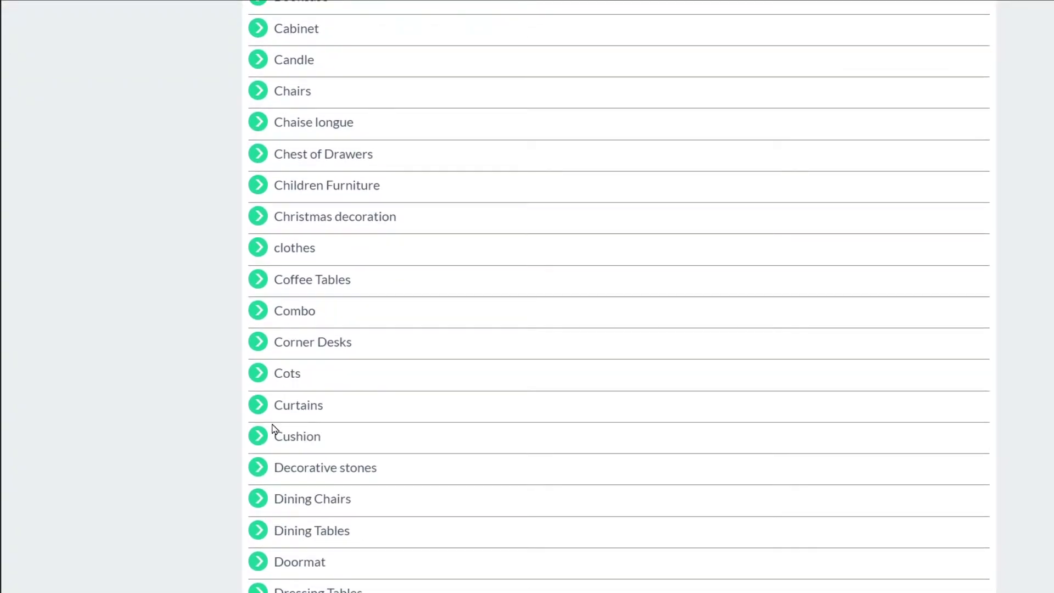
{"action": "left_click", "coordinate": [259, 436]}
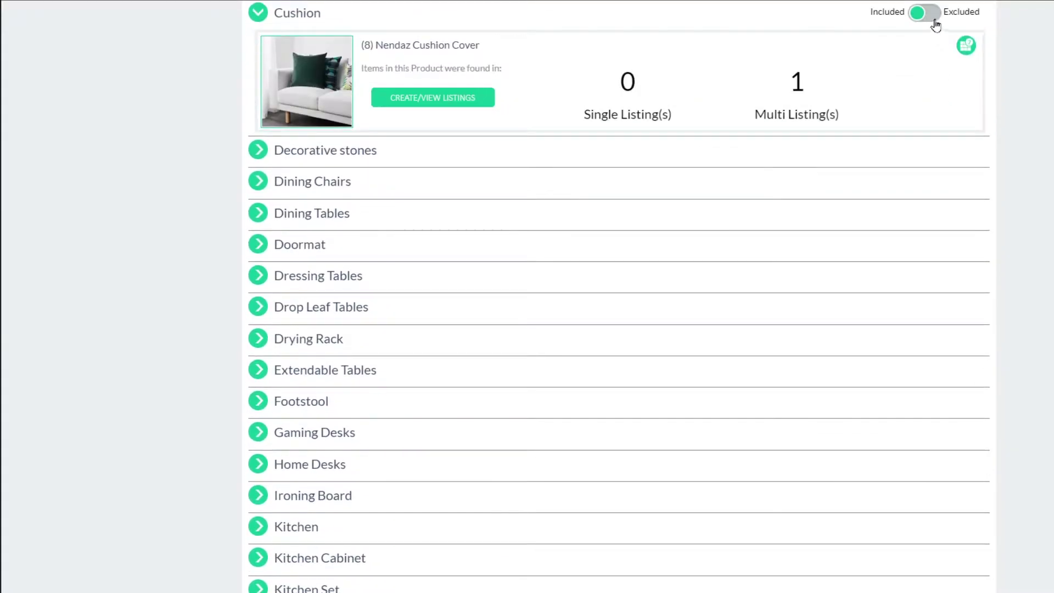
{"action": "left_click", "coordinate": [928, 12]}
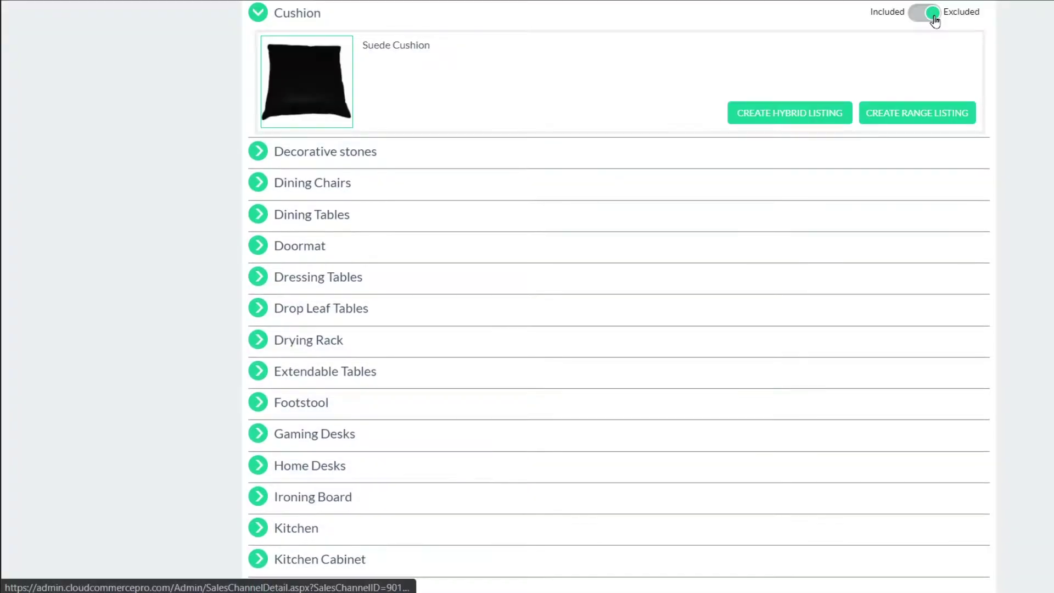
{"action": "left_click", "coordinate": [920, 116]}
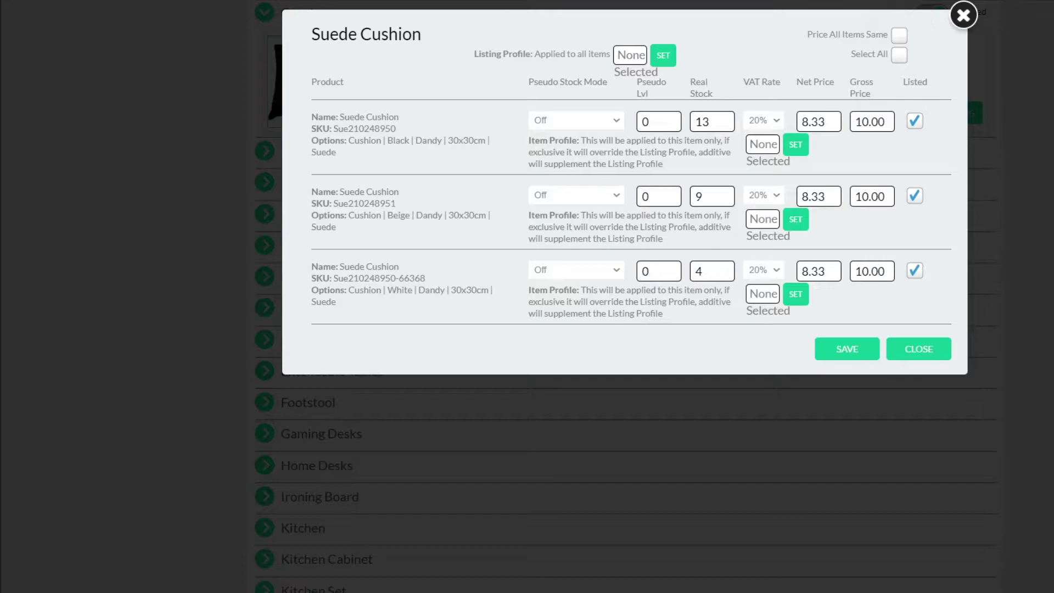
{"action": "left_click", "coordinate": [840, 350]}
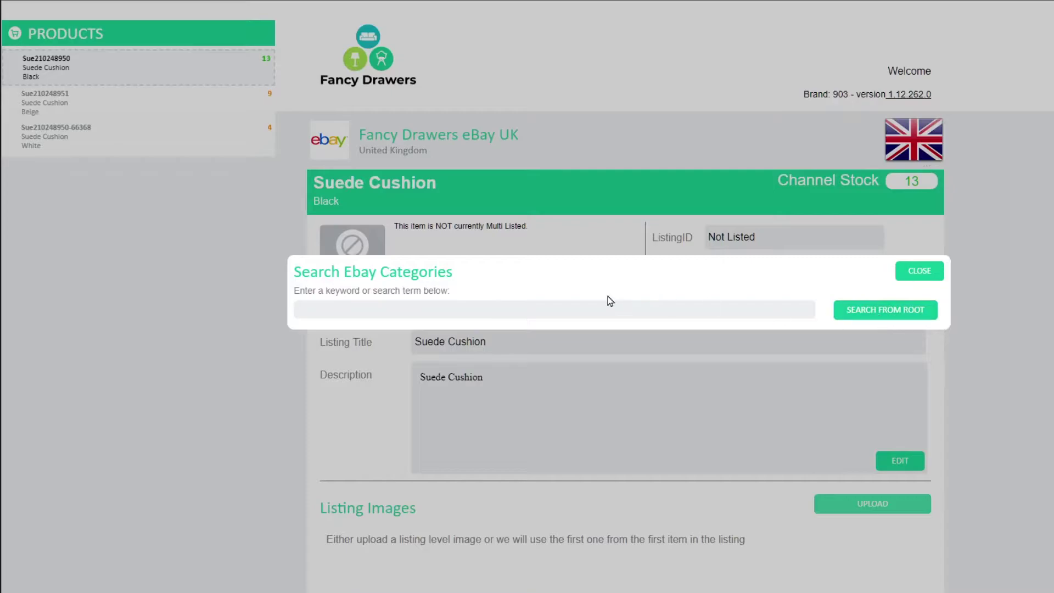
Search the eBay categories for "cushions" and tick the Cushions category under Home, Furniture & DIY > Home Décor
{"action": "left_click", "coordinate": [587, 308]}
{"action": "type", "text": "cushions"}
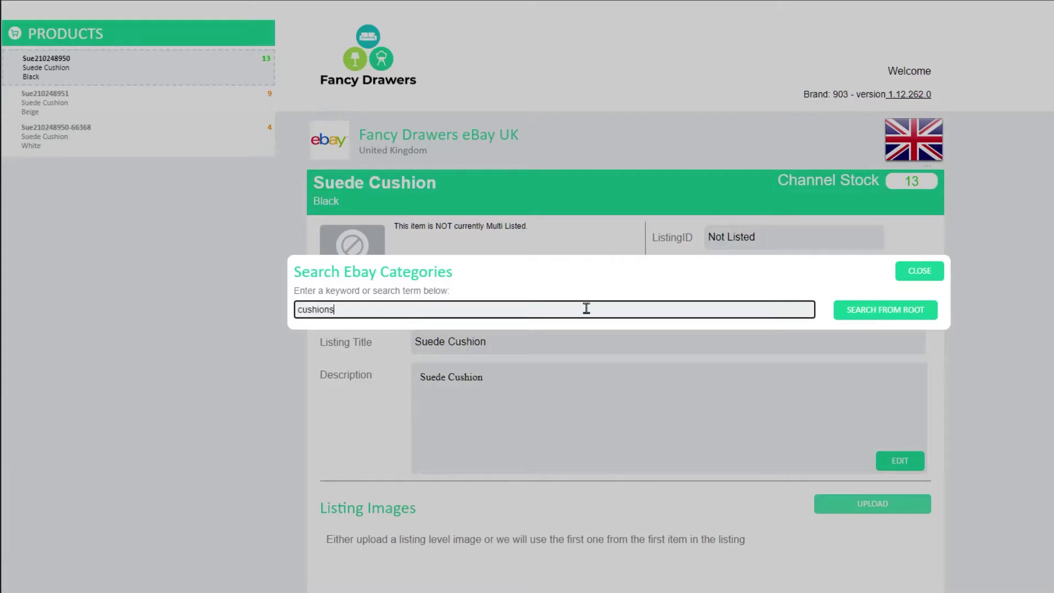
{"action": "key", "text": "Return"}
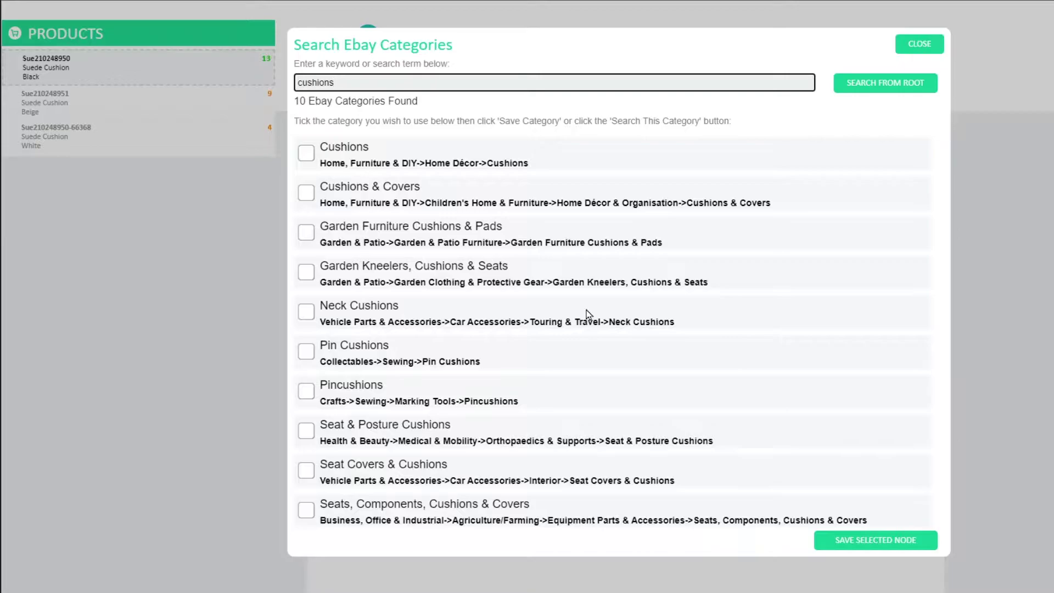
{"action": "left_click", "coordinate": [306, 154]}
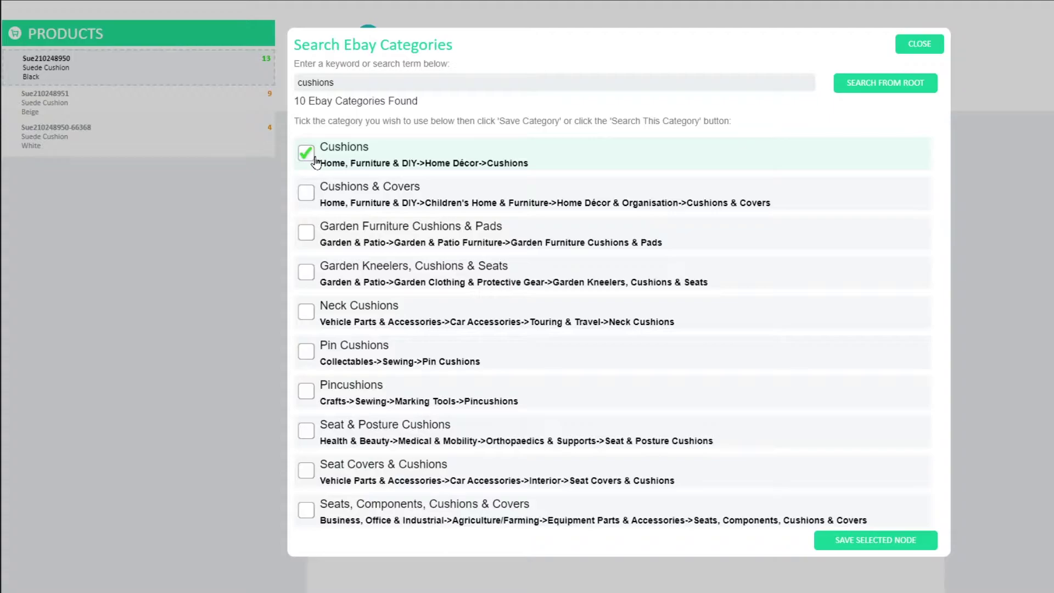
Browse from the root category to Home, Furniture & DIY > Home Décor > Cushions and save it as the listing's eBay category
{"action": "left_click", "coordinate": [855, 93]}
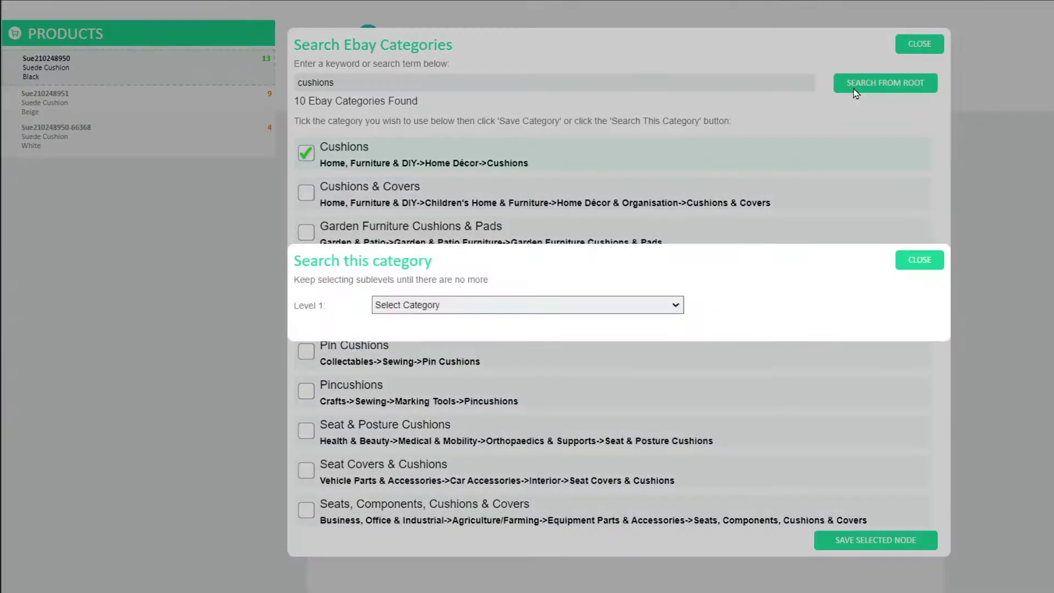
{"action": "left_click", "coordinate": [549, 314]}
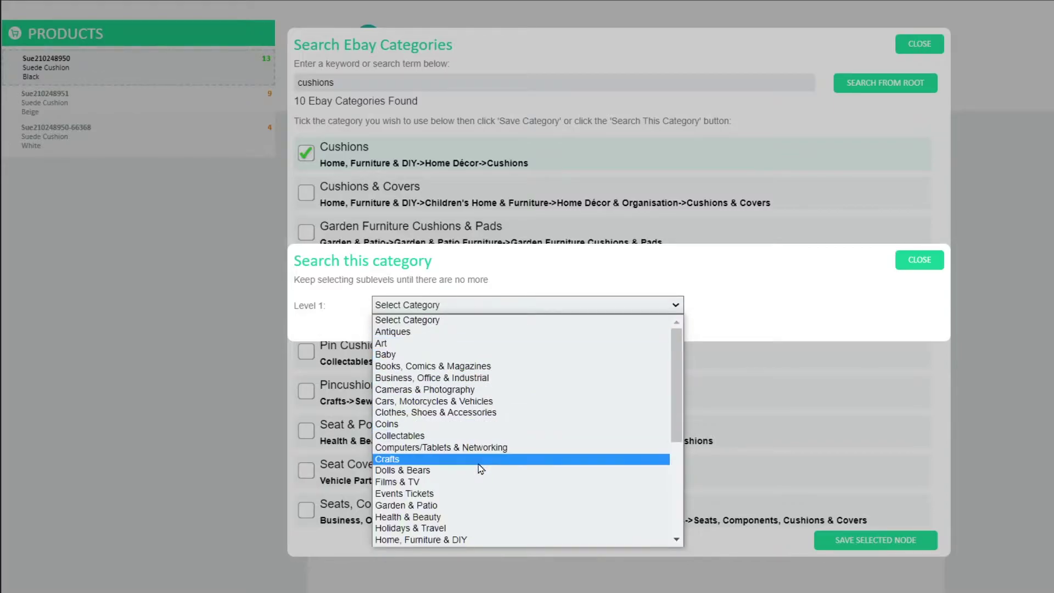
{"action": "left_click", "coordinate": [460, 539]}
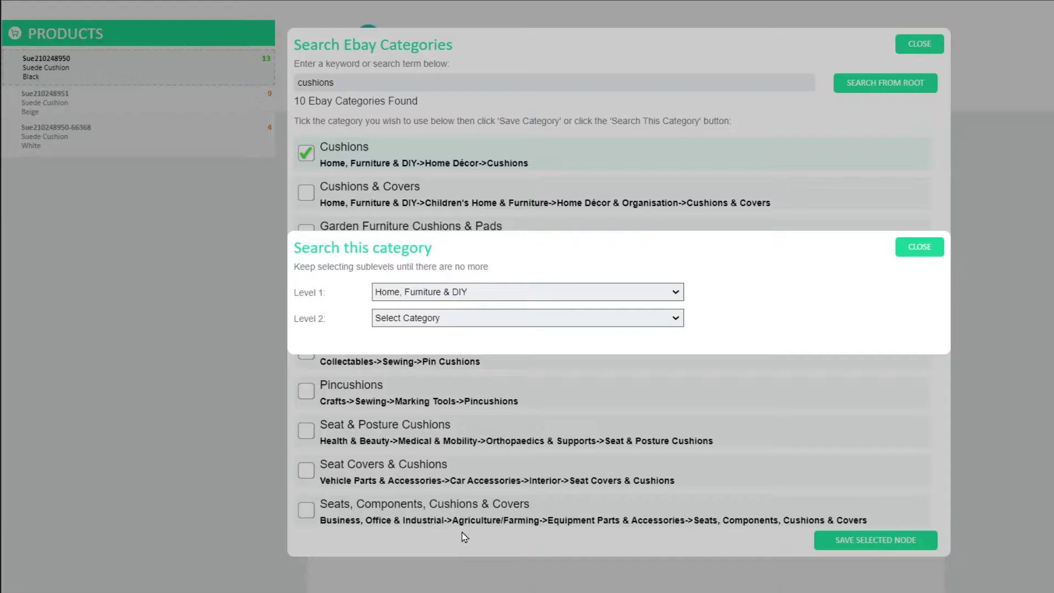
{"action": "left_click", "coordinate": [463, 317]}
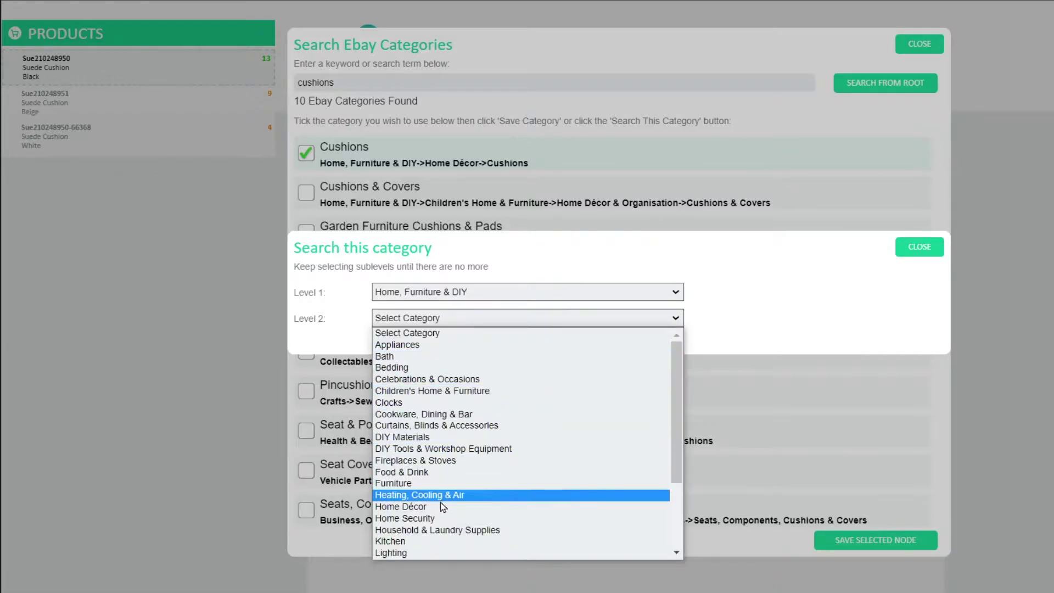
{"action": "left_click", "coordinate": [439, 507]}
{"action": "left_click", "coordinate": [436, 332]}
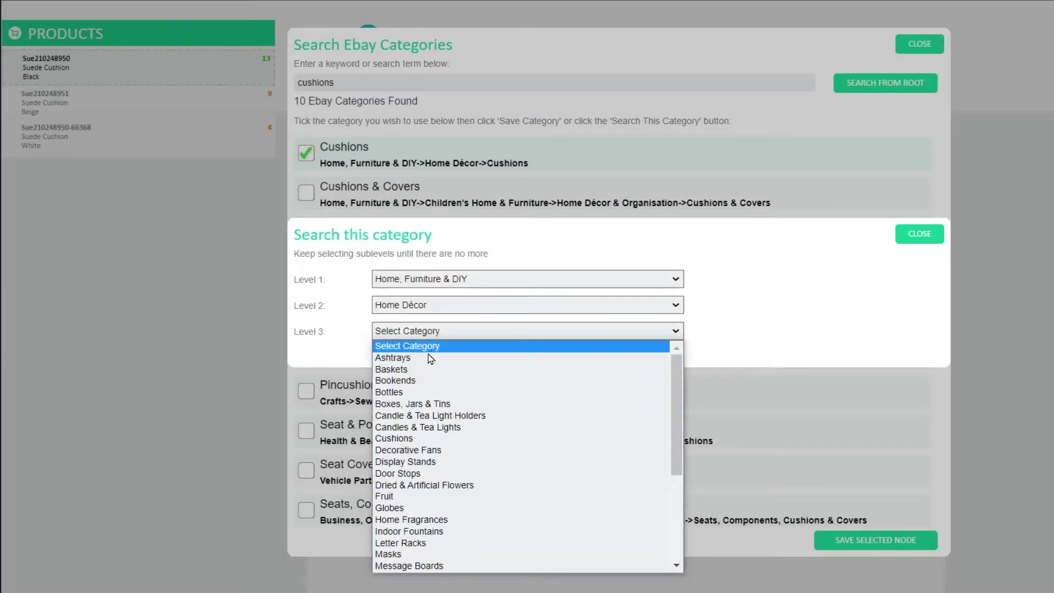
{"action": "left_click", "coordinate": [415, 440]}
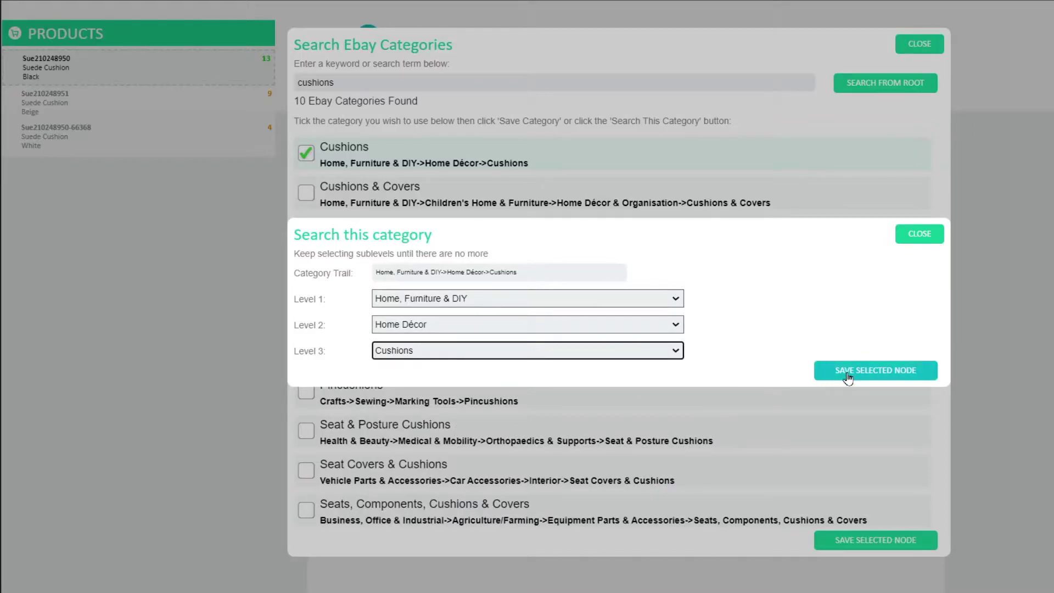
{"action": "left_click", "coordinate": [848, 378]}
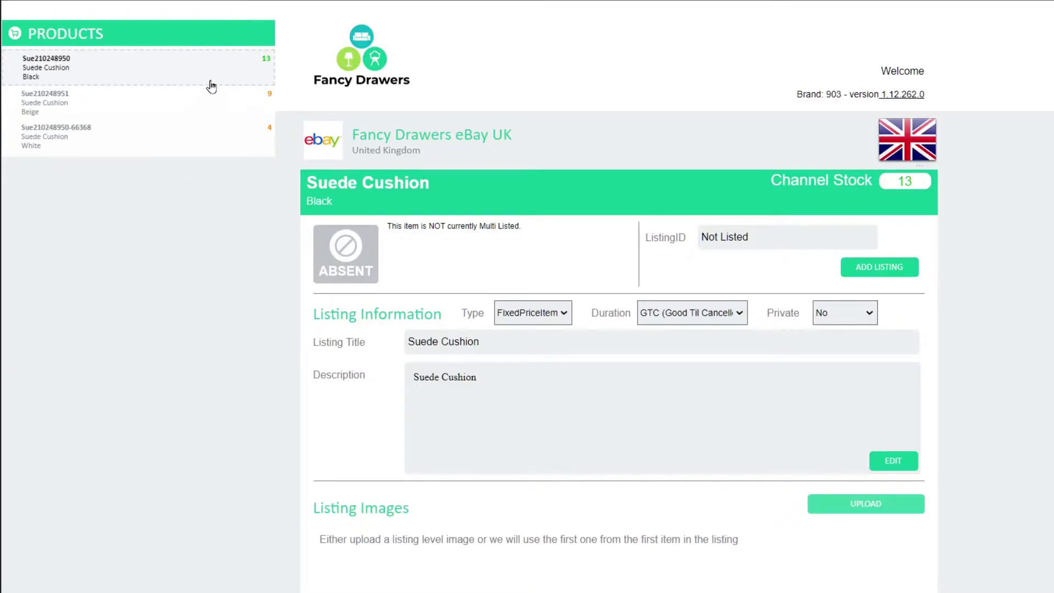
{"action": "left_click", "coordinate": [178, 97]}
{"action": "left_click", "coordinate": [168, 154]}
{"action": "left_click", "coordinate": [177, 87]}
{"action": "left_click", "coordinate": [181, 71]}
Set the listing type to Auction and view the durations available for it
{"action": "left_click", "coordinate": [561, 315]}
{"action": "left_click", "coordinate": [544, 344]}
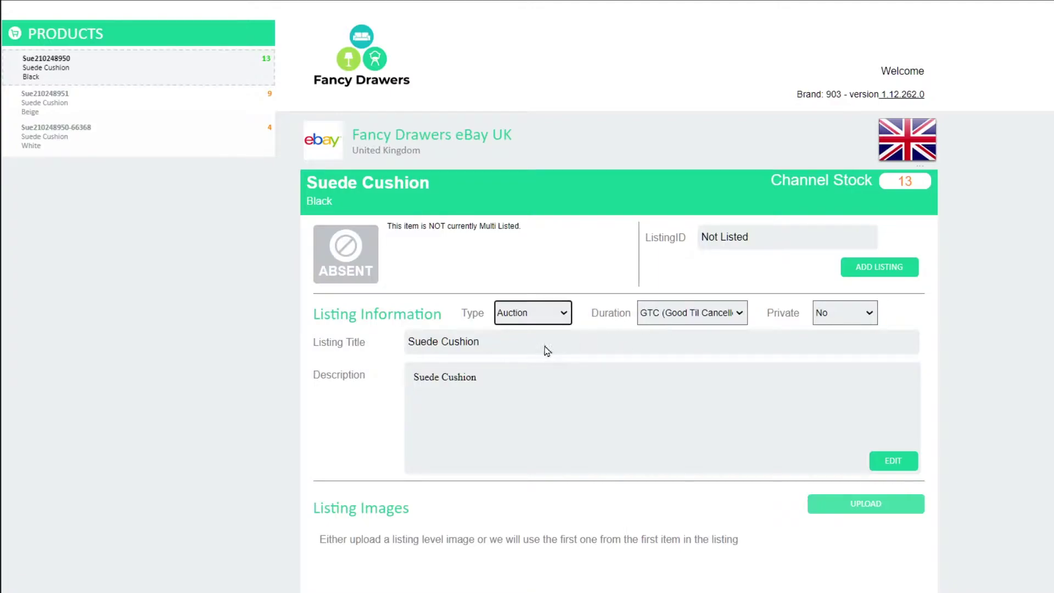
{"action": "left_click", "coordinate": [707, 319]}
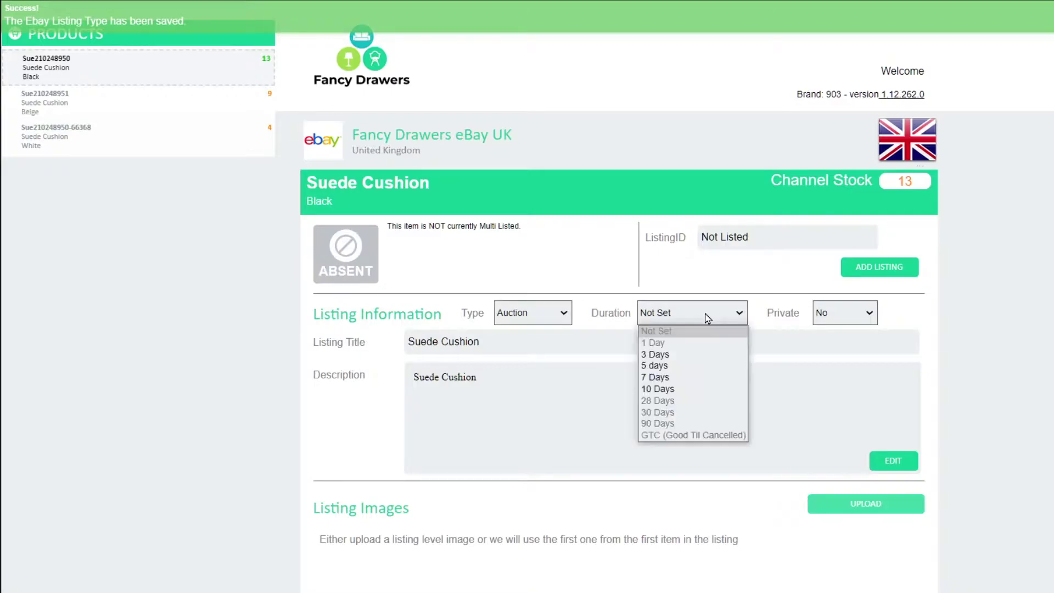
{"action": "left_click", "coordinate": [695, 323]}
Set the listing type back to FixedPriceItem and the duration to GTC (Good Til Cancelled)
{"action": "left_click", "coordinate": [557, 313]}
{"action": "left_click", "coordinate": [544, 331]}
{"action": "left_click", "coordinate": [708, 314]}
{"action": "left_click", "coordinate": [670, 434]}
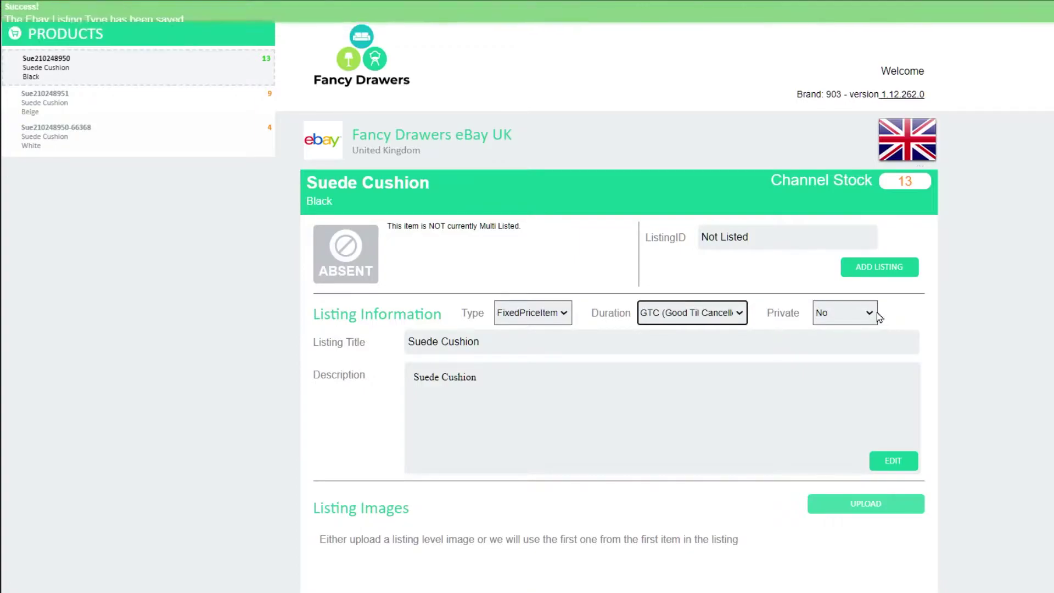
View the Private options and the listing title editor, closing the editor without saving
{"action": "left_click", "coordinate": [870, 313]}
{"action": "left_click", "coordinate": [870, 313]}
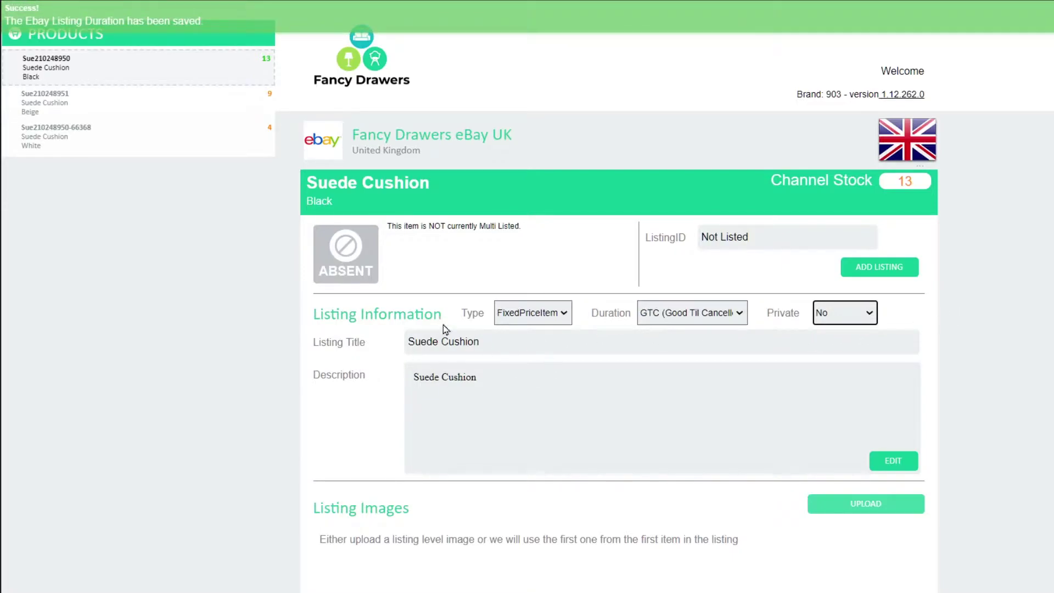
{"action": "left_click", "coordinate": [542, 350]}
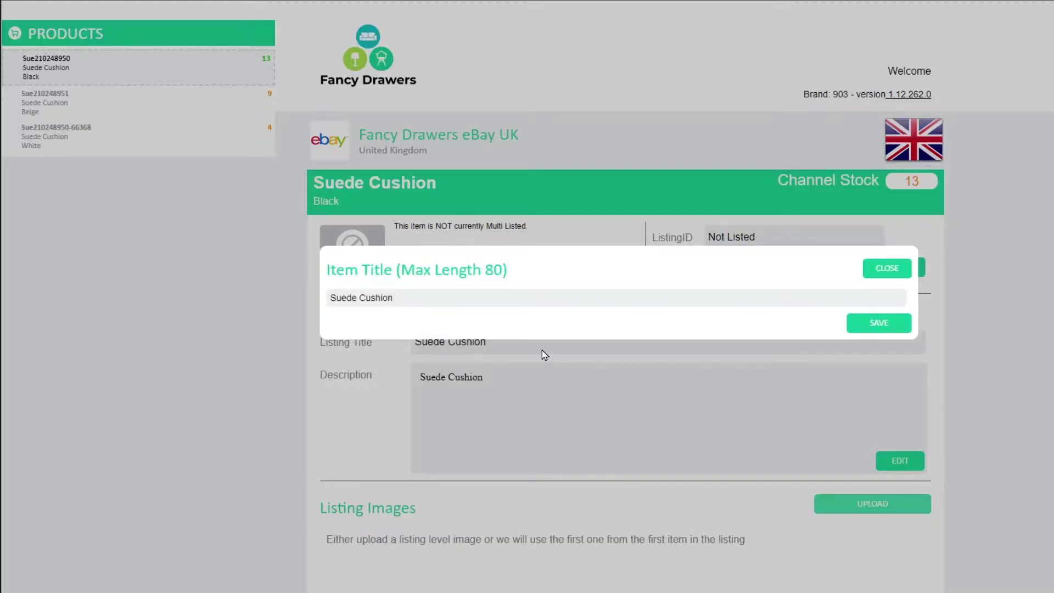
{"action": "left_click", "coordinate": [880, 270]}
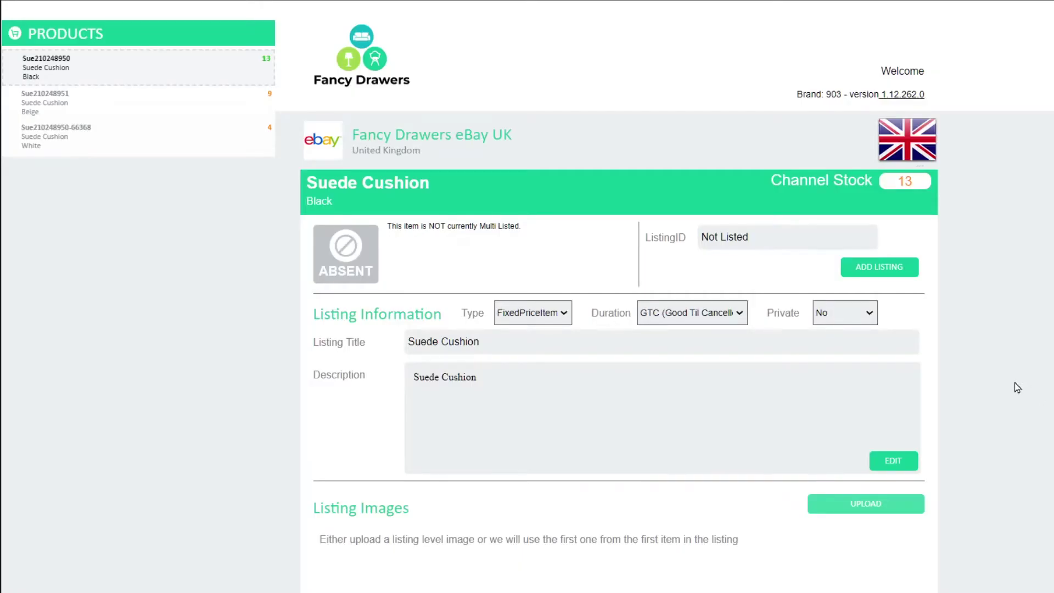
Open the listing description for editing, make "Suede Cushion" bold and add a new line below it
{"action": "scroll", "coordinate": [1017, 388], "scroll_direction": "down", "scroll_amount": 3}
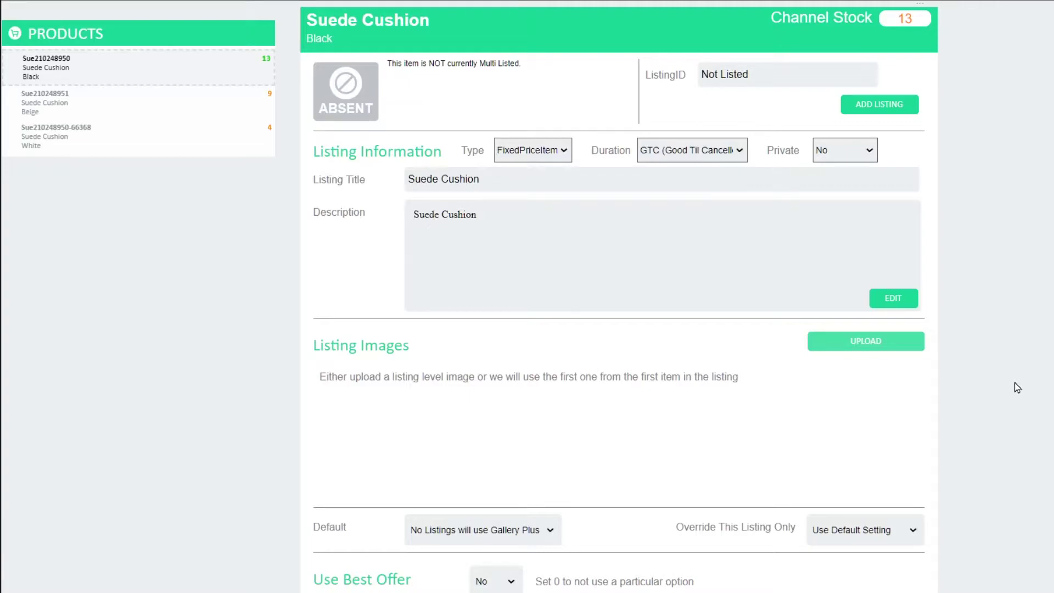
{"action": "left_click", "coordinate": [901, 301]}
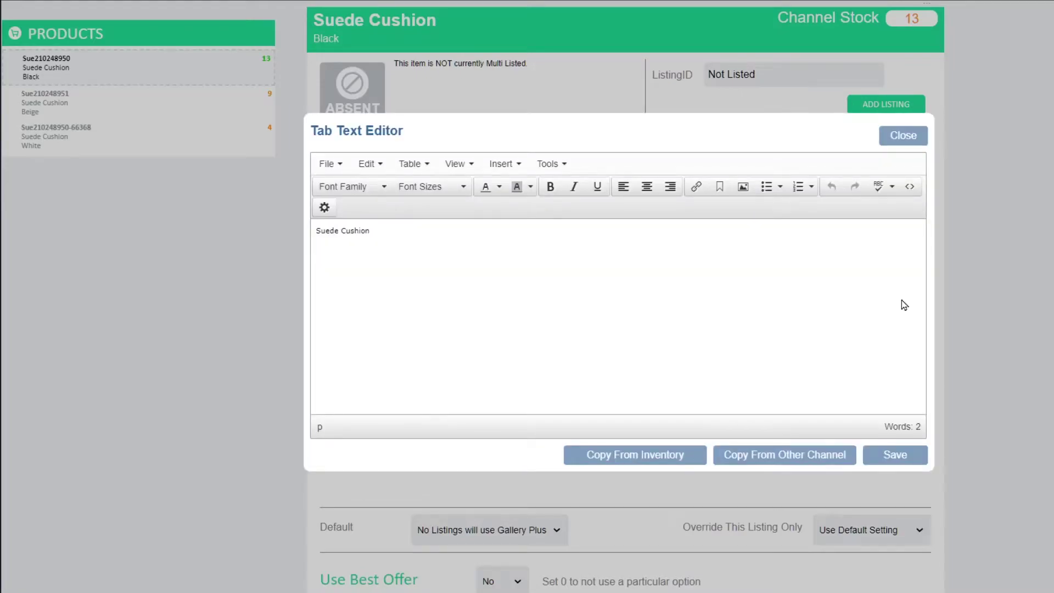
{"action": "left_click_drag", "start_coordinate": [398, 230], "coordinate": [317, 231]}
{"action": "left_click", "coordinate": [550, 186]}
{"action": "left_click", "coordinate": [515, 231]}
{"action": "key", "text": "Return"}
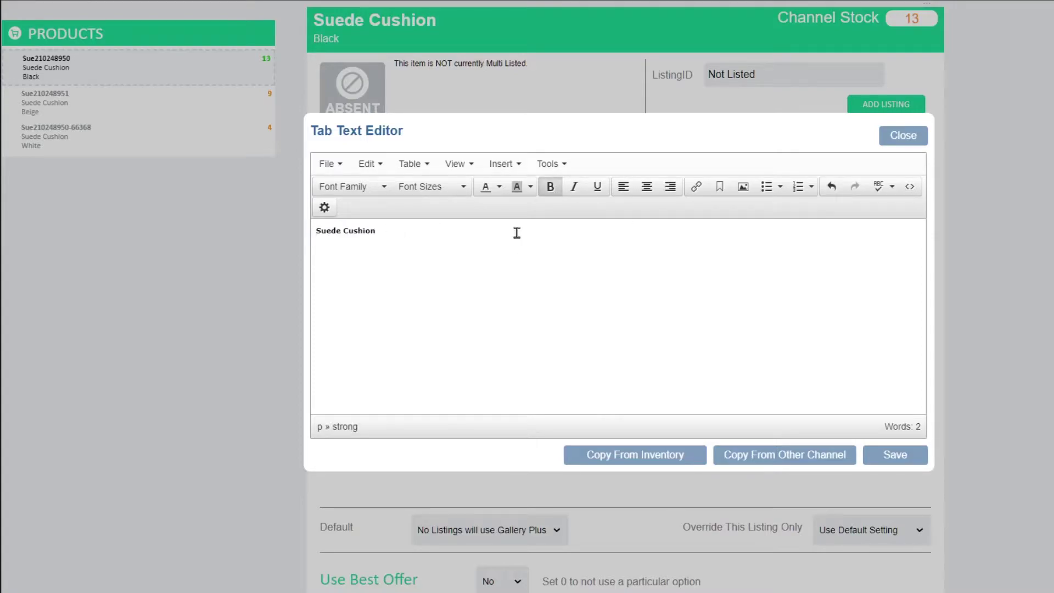
Add a bulleted list with the items a, b and c below the description heading, and view its HTML source code
{"action": "left_click", "coordinate": [766, 187]}
{"action": "type", "text": "a "}
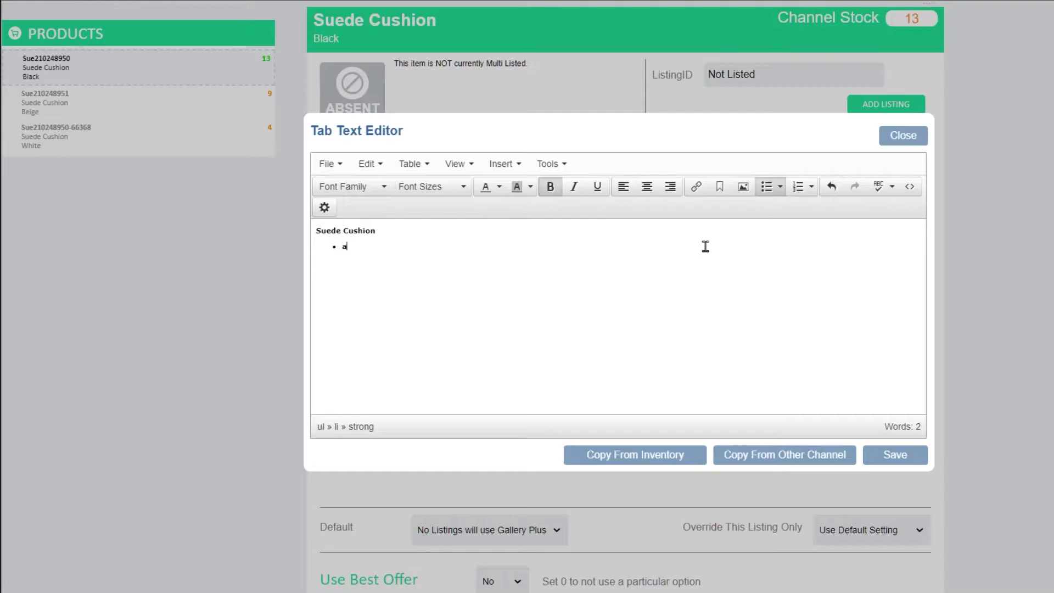
{"action": "type", "text": "b "}
{"action": "type", "text": "c"}
{"action": "left_click", "coordinate": [909, 189]}
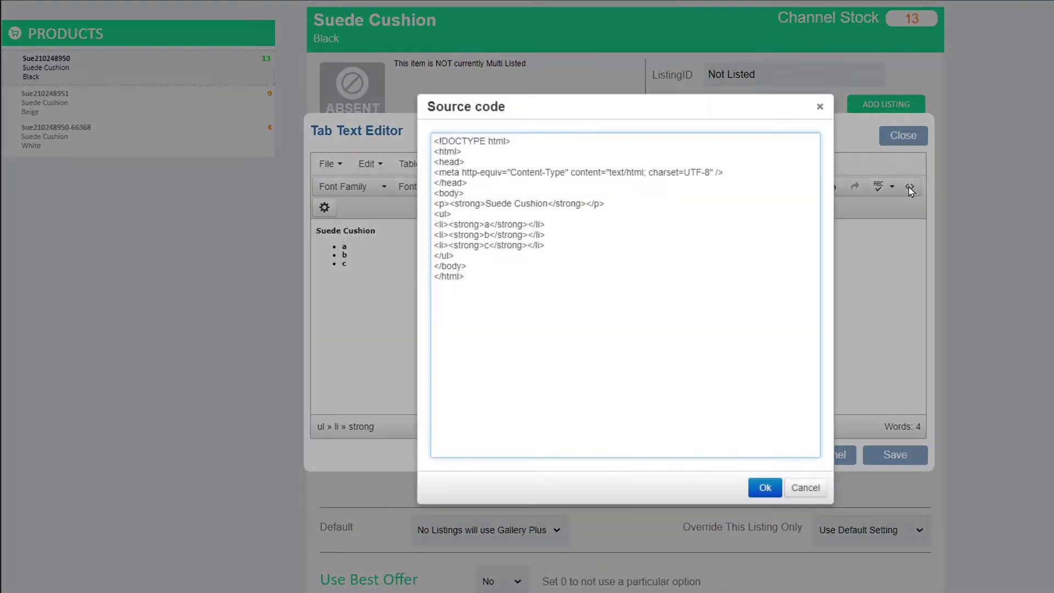
{"action": "left_click", "coordinate": [766, 488]}
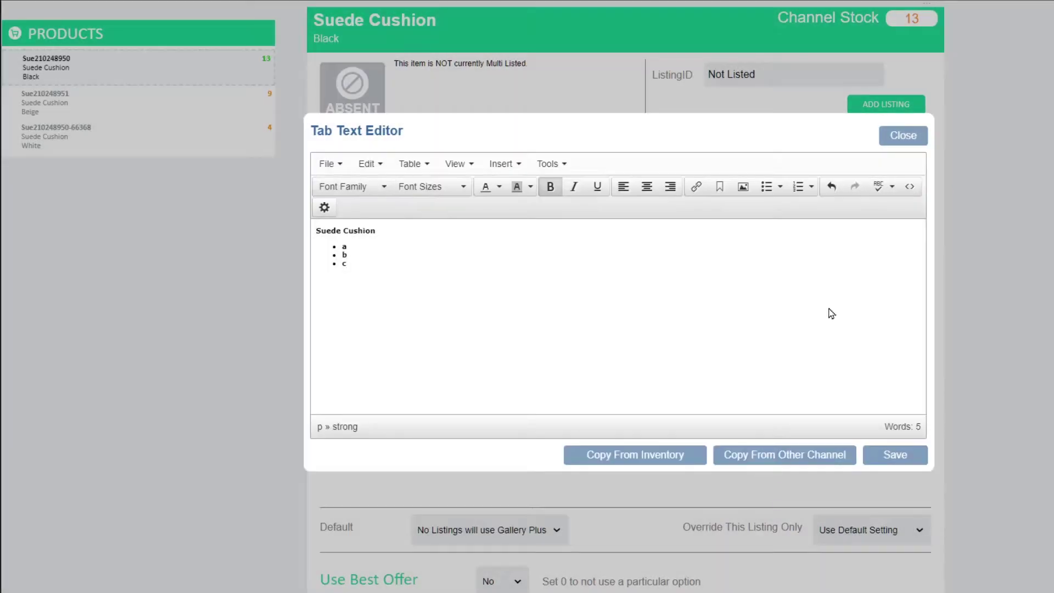
Replace the listing description with the text copied from the inventory
{"action": "left_click", "coordinate": [605, 459]}
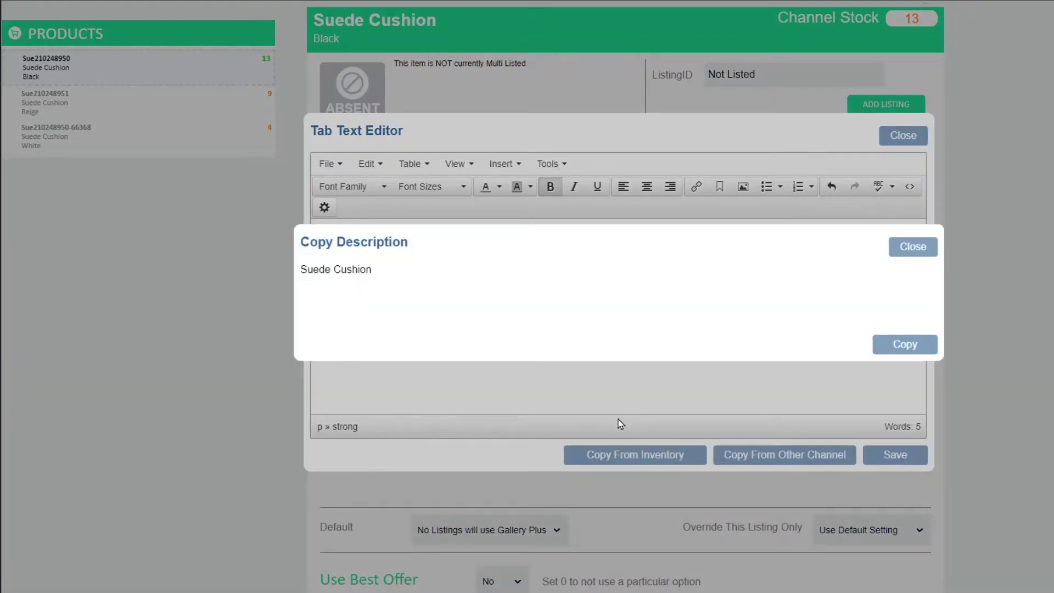
{"action": "left_click", "coordinate": [901, 344]}
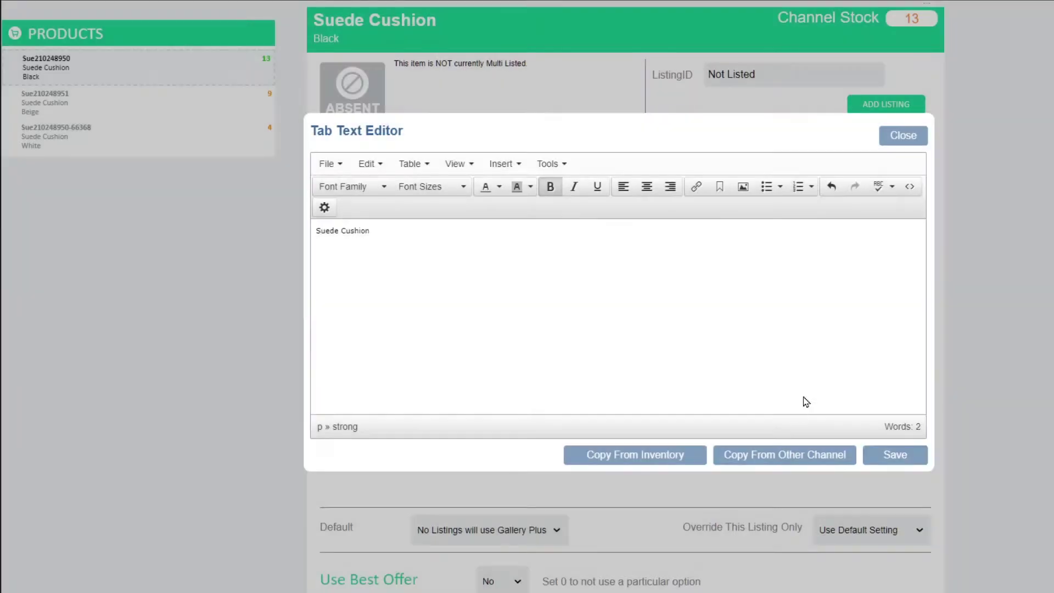
View the other channels offered as description copy sources, cancel that copy, and save the description
{"action": "left_click", "coordinate": [817, 466]}
{"action": "left_click", "coordinate": [606, 257]}
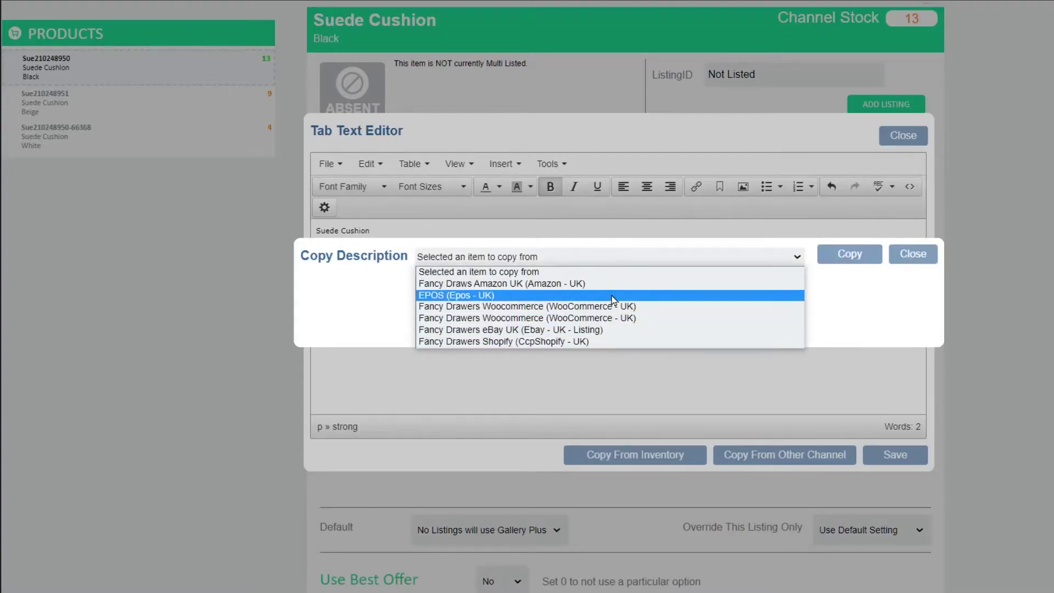
{"action": "left_click", "coordinate": [895, 256]}
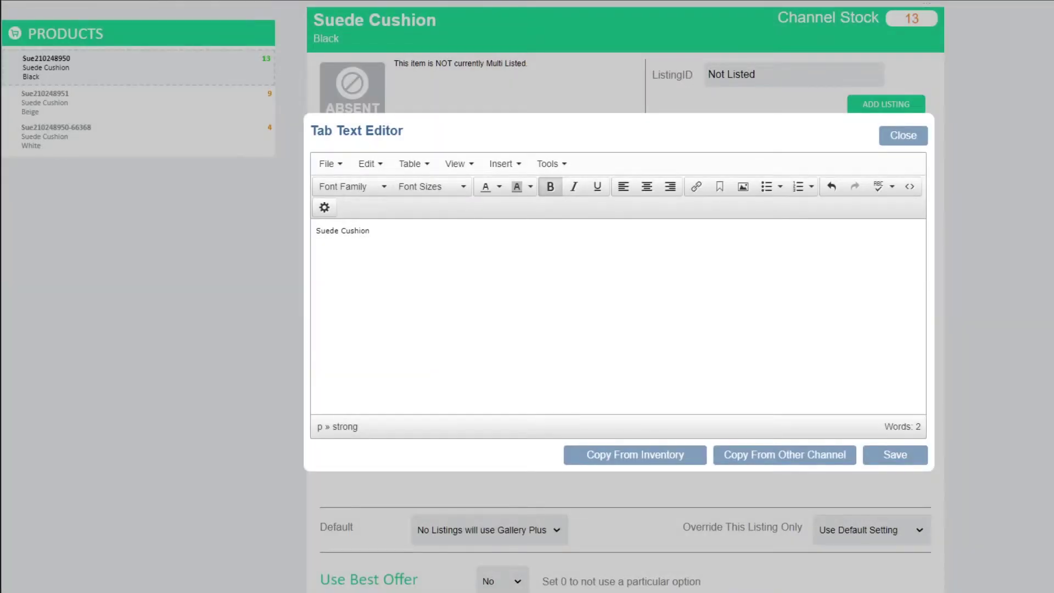
{"action": "left_click", "coordinate": [884, 456]}
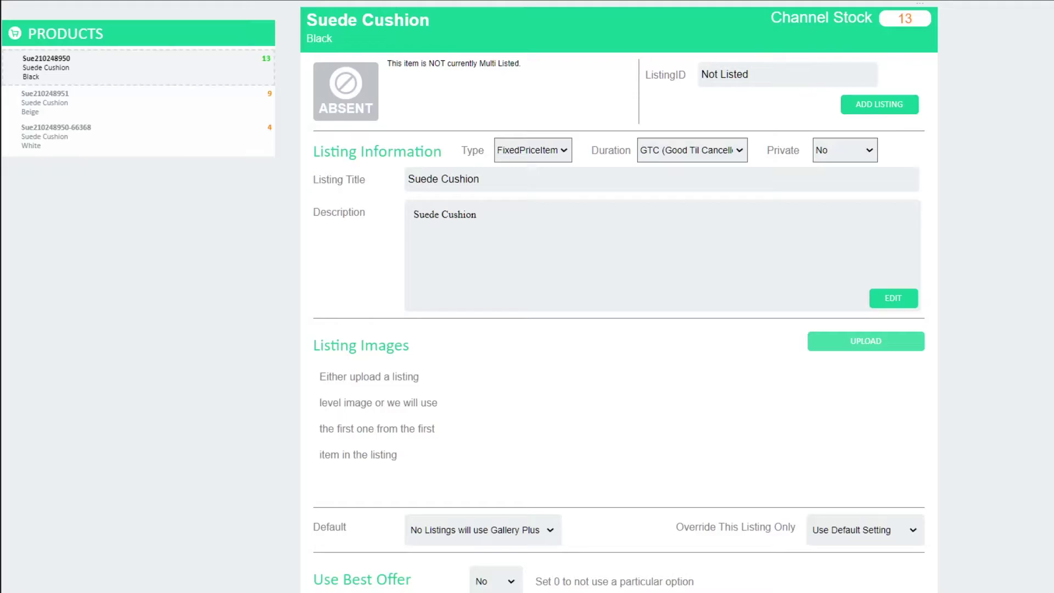
Upload the image All 3.png as the listing image
{"action": "left_click", "coordinate": [886, 347]}
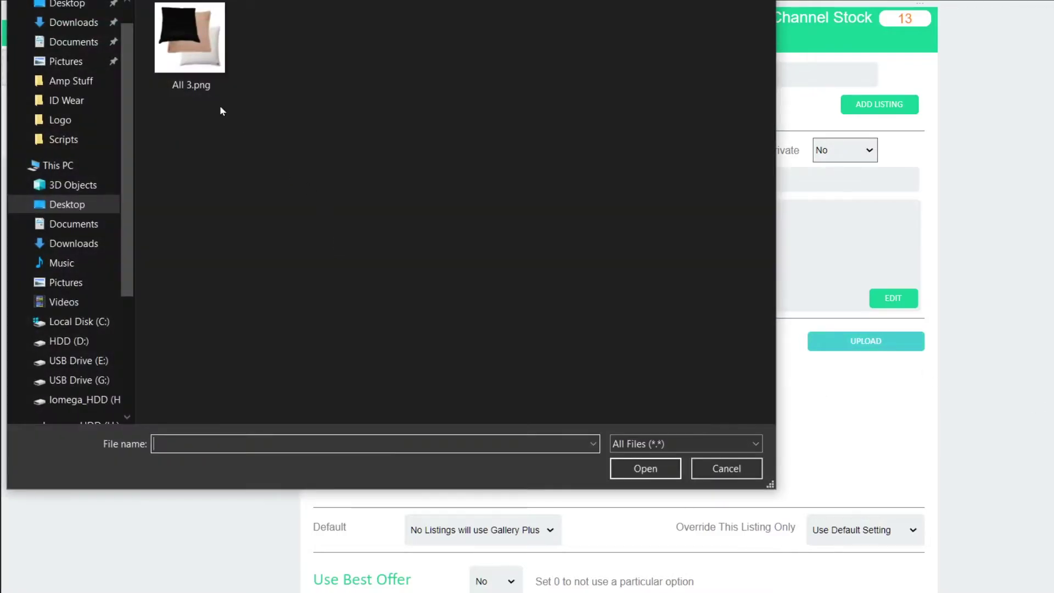
{"action": "left_click", "coordinate": [195, 49]}
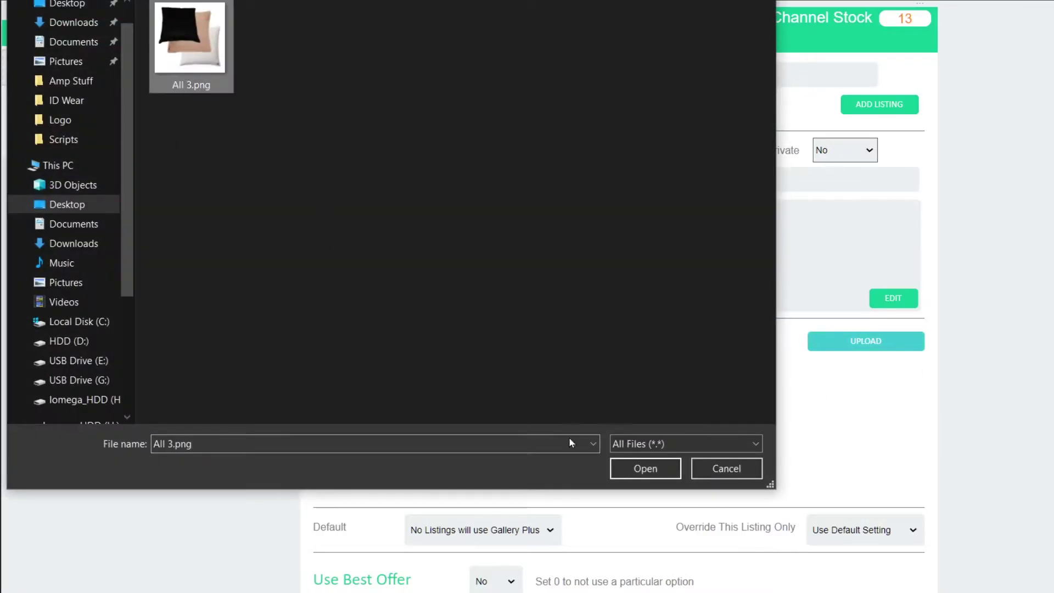
{"action": "left_click", "coordinate": [621, 469]}
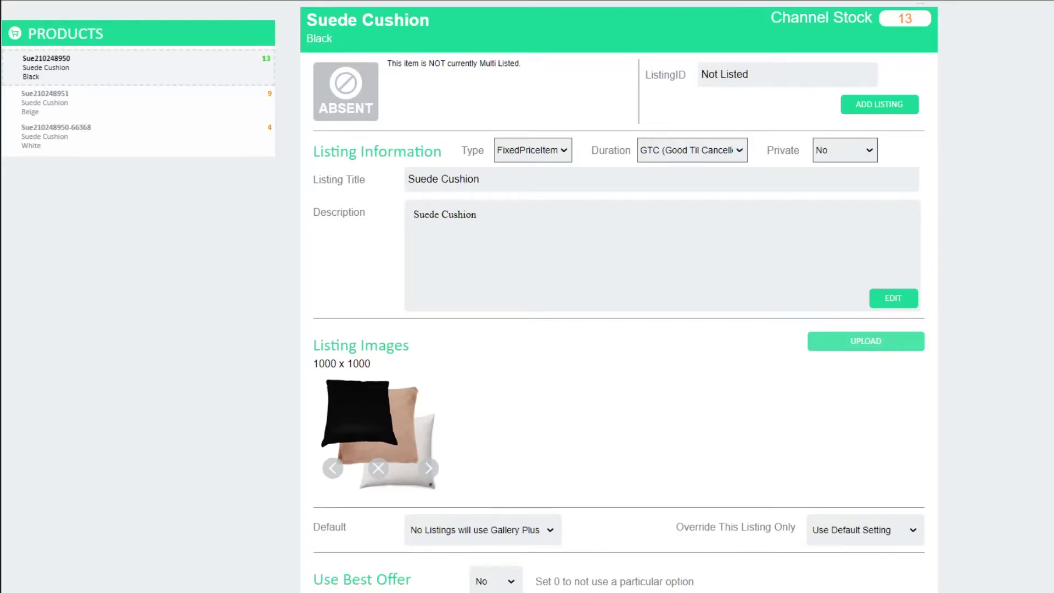
Set Use Best Offer to Yes to view its auto accept and decline fields, and return it to No
{"action": "scroll", "coordinate": [1019, 475], "scroll_direction": "down", "scroll_amount": 4}
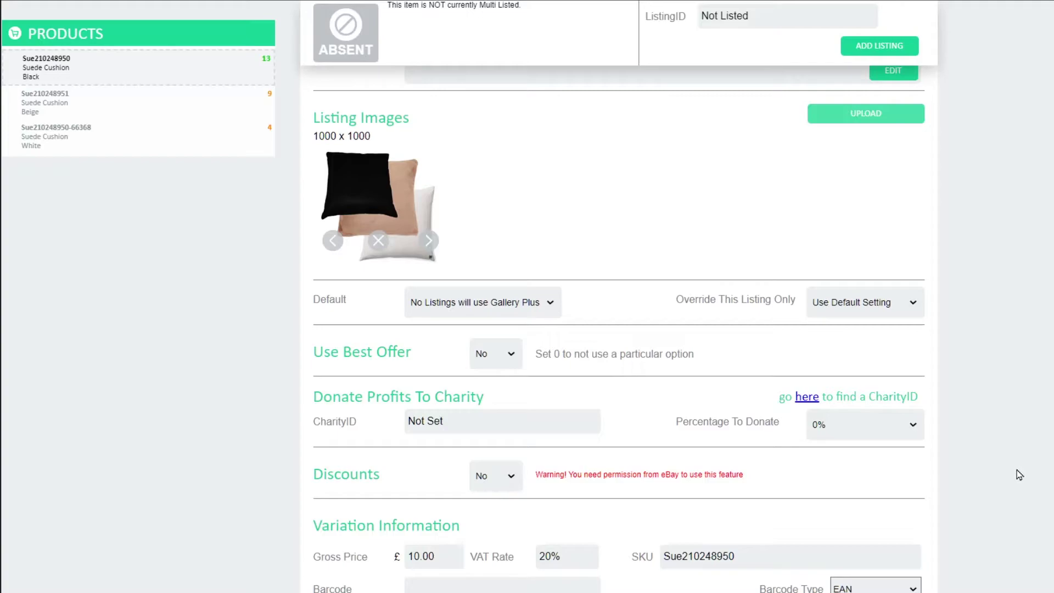
{"action": "left_click", "coordinate": [508, 354]}
{"action": "left_click", "coordinate": [499, 380]}
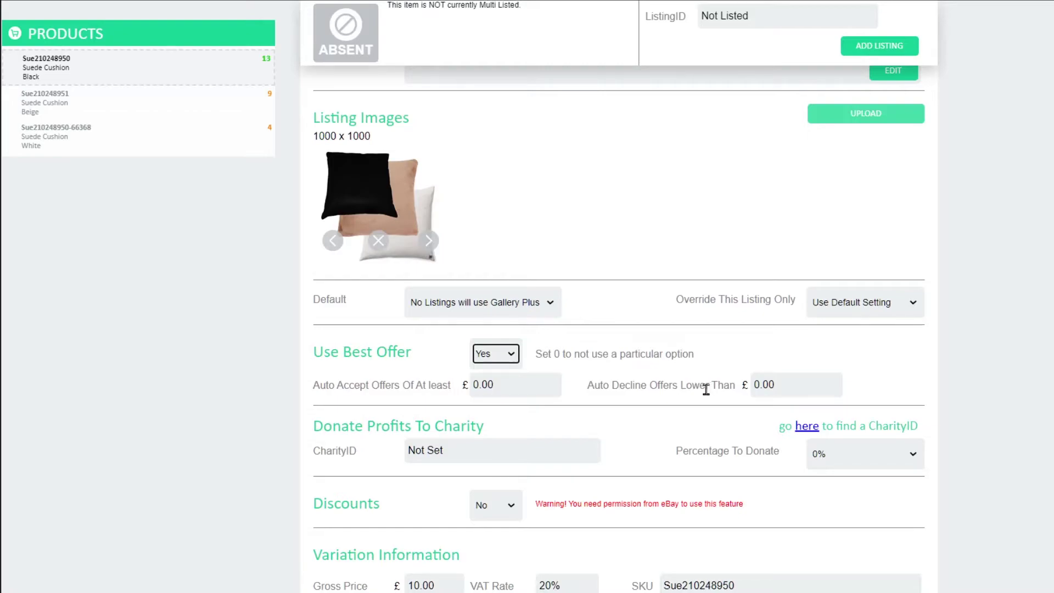
{"action": "left_click", "coordinate": [506, 355]}
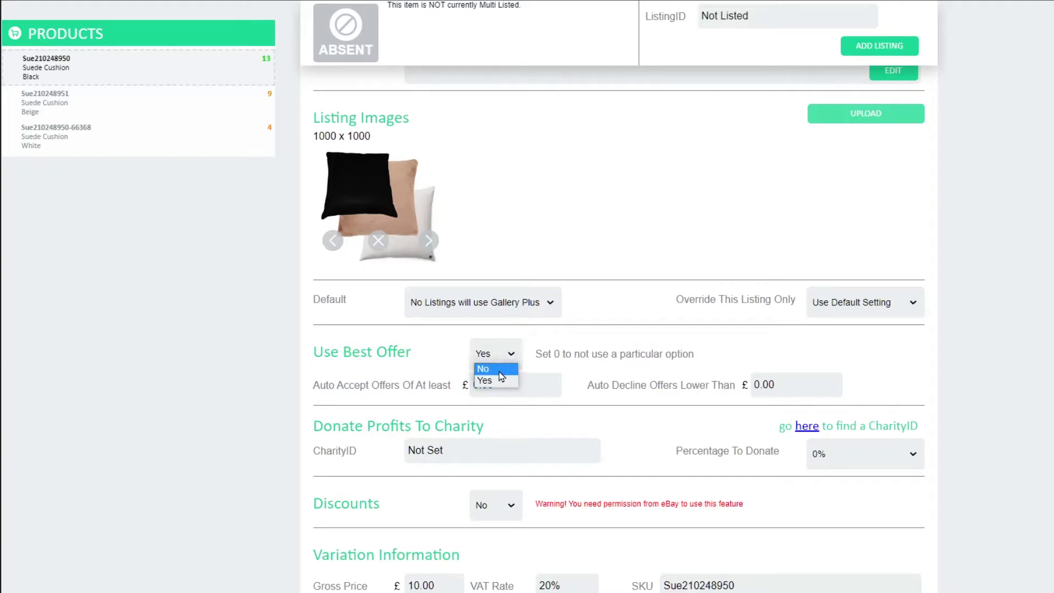
{"action": "left_click", "coordinate": [500, 369]}
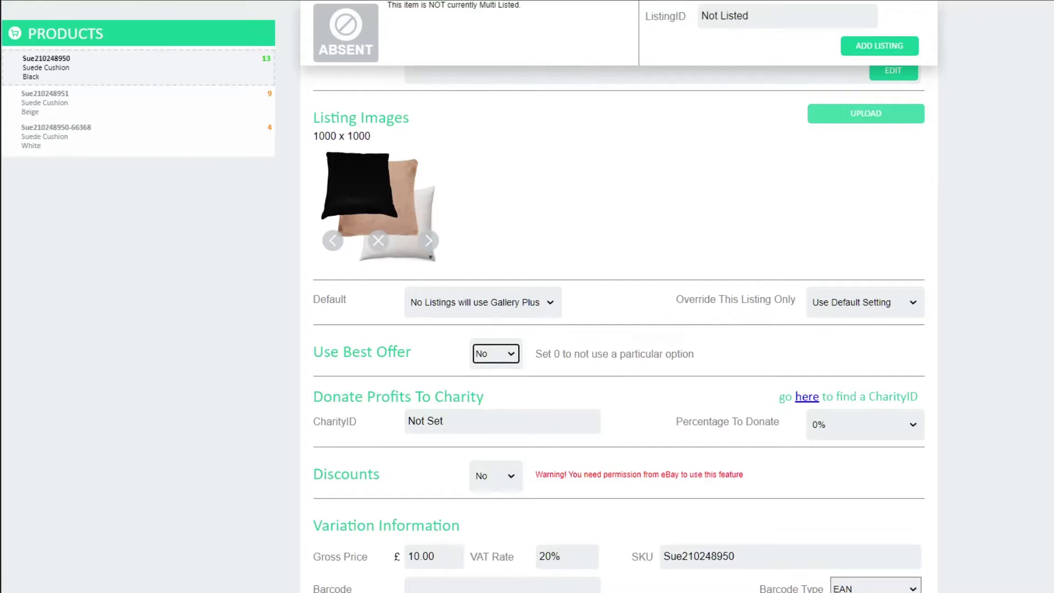
Enable Discounts for all three variations and view the Originally Advertised choices, keeping On eBay
{"action": "left_click", "coordinate": [496, 476]}
{"action": "left_click", "coordinate": [504, 511]}
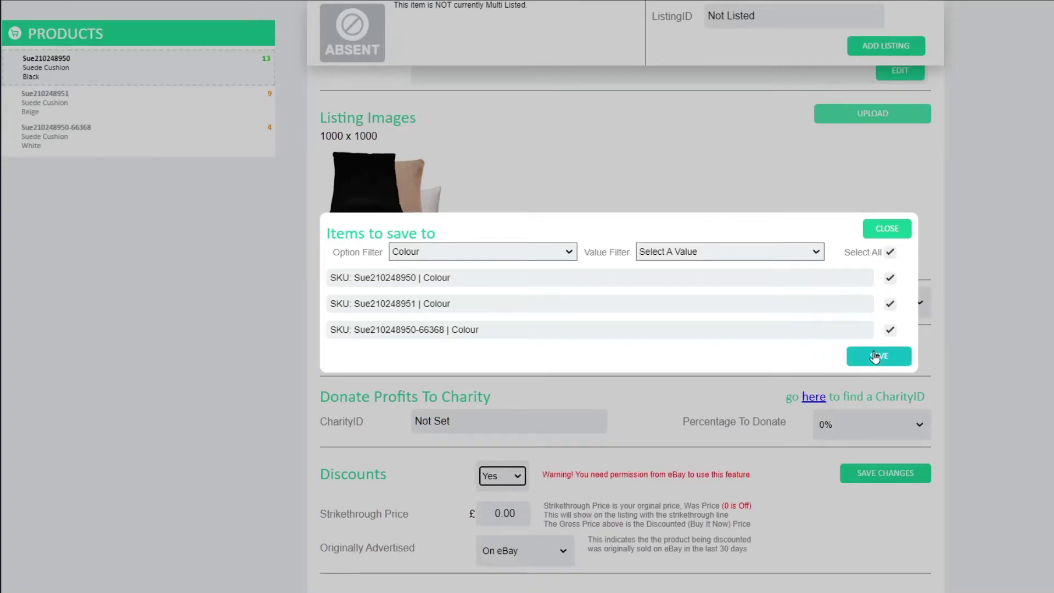
{"action": "left_click", "coordinate": [877, 356]}
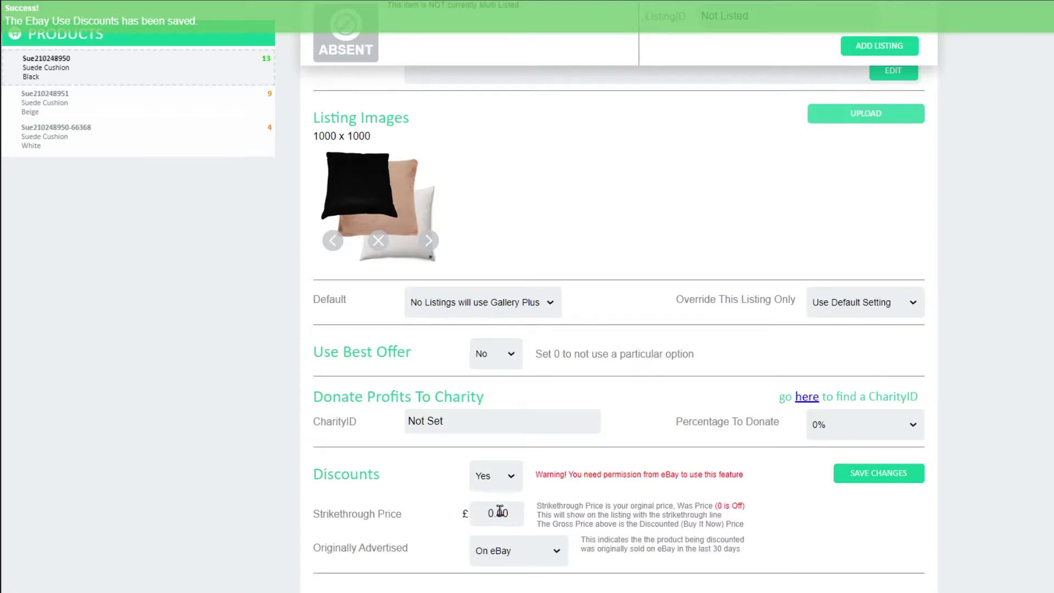
{"action": "left_click", "coordinate": [525, 552]}
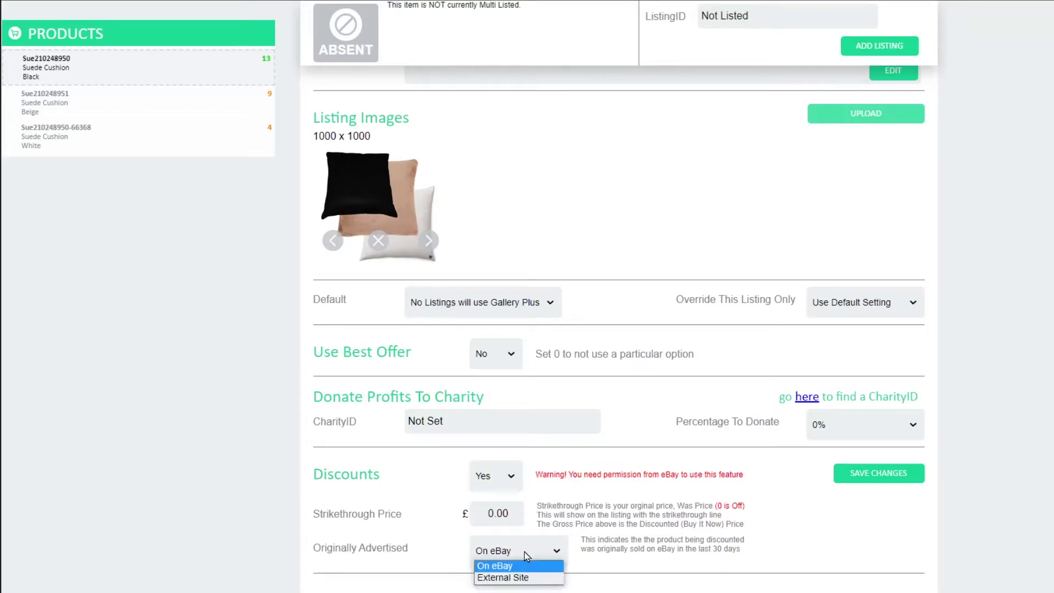
{"action": "left_click", "coordinate": [525, 552]}
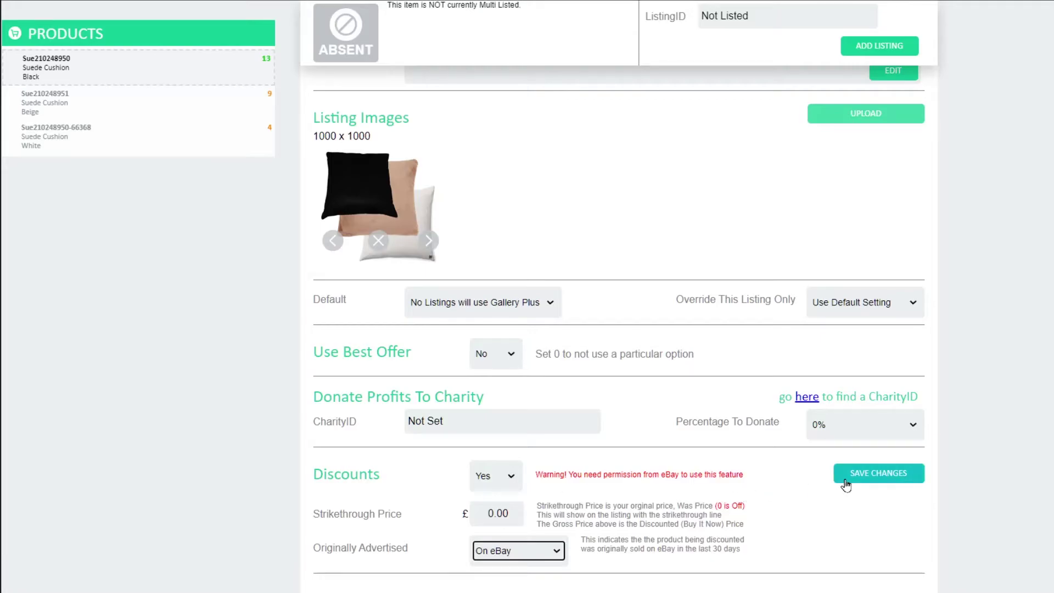
Set Discounts back to No and save that to all three variations
{"action": "left_click", "coordinate": [518, 477]}
{"action": "left_click", "coordinate": [495, 492]}
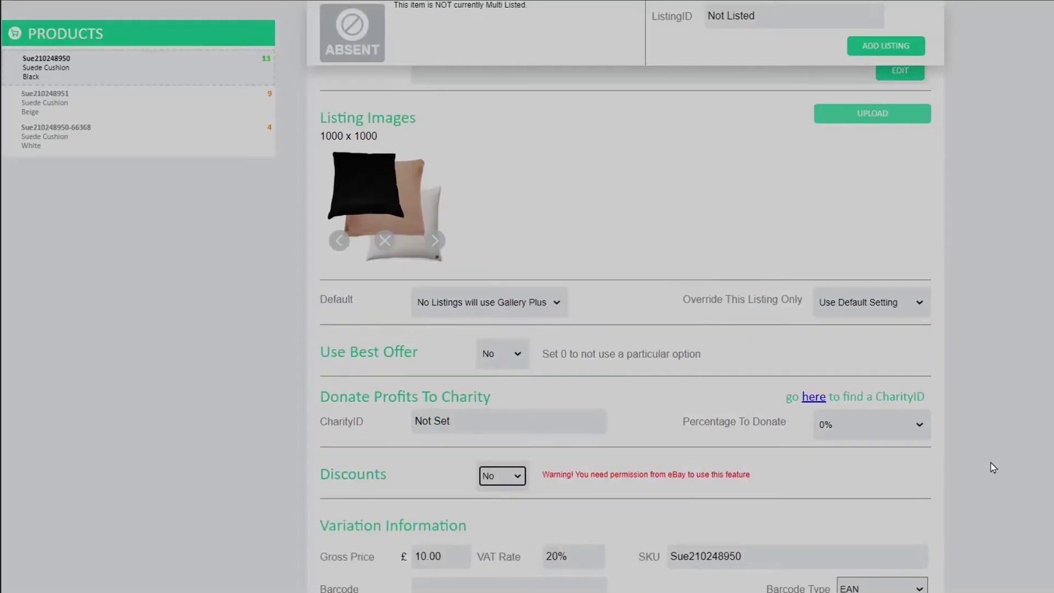
{"action": "left_click", "coordinate": [879, 355]}
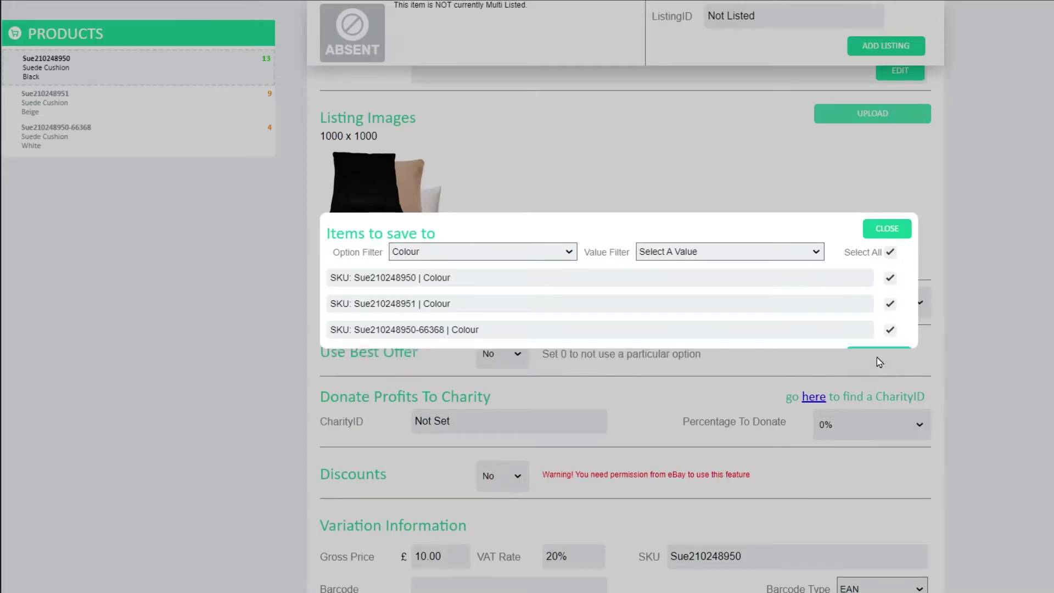
Check the variation images of the Black, Beige and White cushions, and return to the Black variation
{"action": "scroll", "coordinate": [879, 361], "scroll_direction": "down", "scroll_amount": 6}
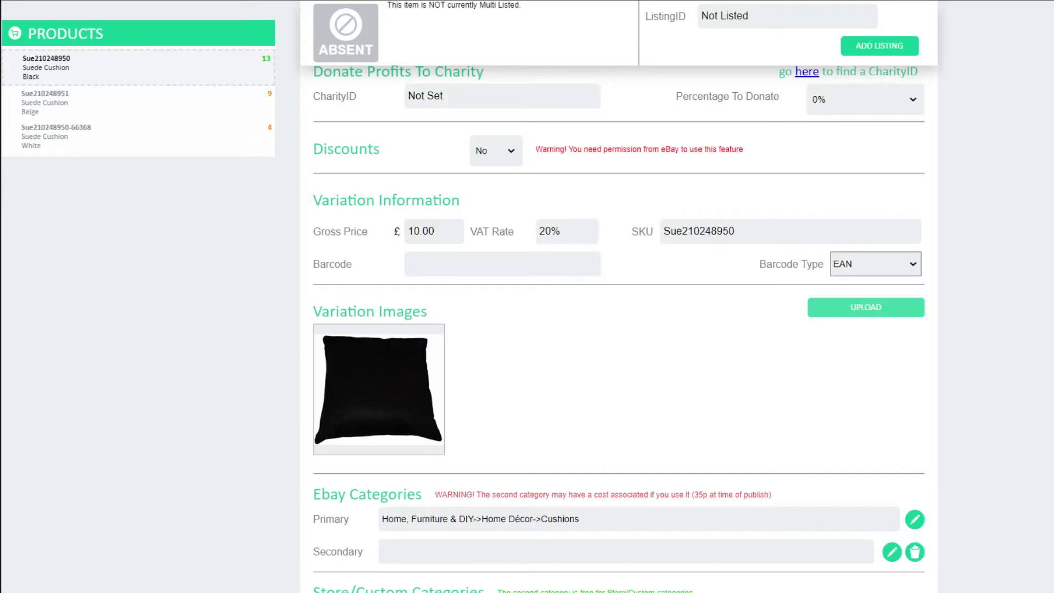
{"action": "mouse_move", "coordinate": [423, 436]}
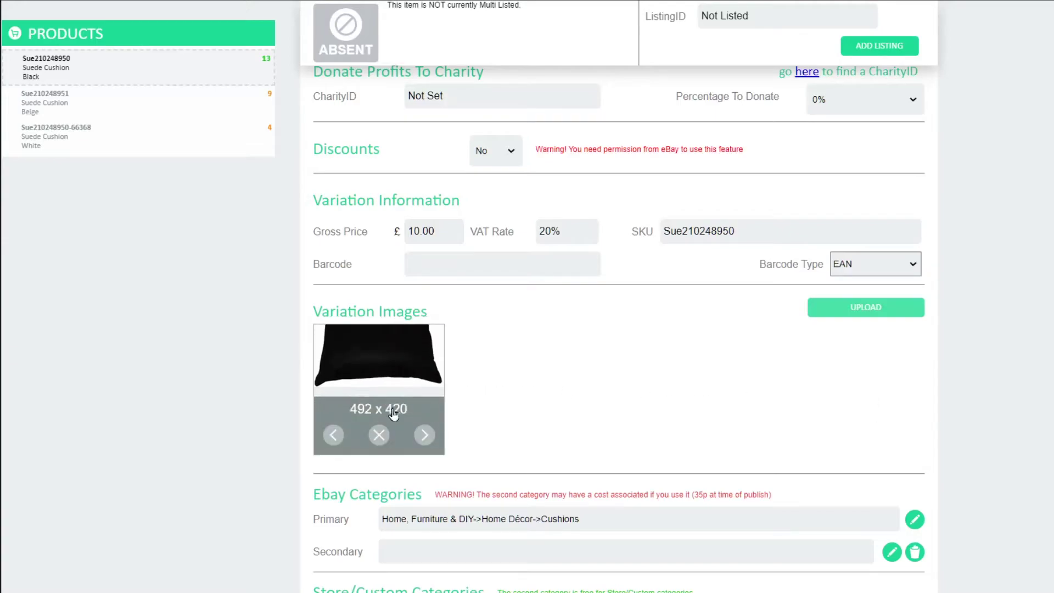
{"action": "left_click", "coordinate": [424, 435]}
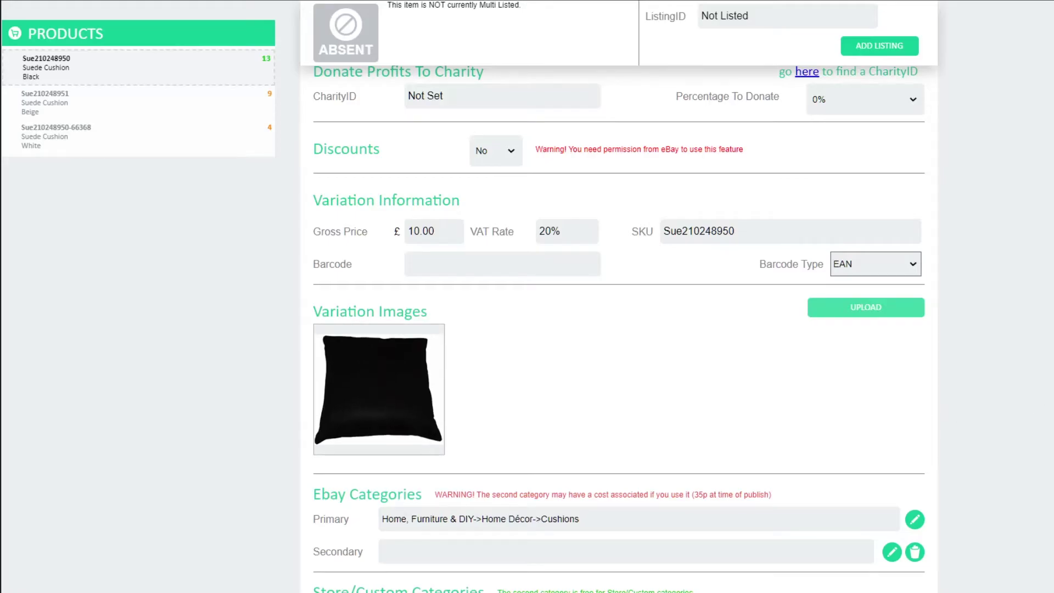
{"action": "left_click", "coordinate": [106, 110]}
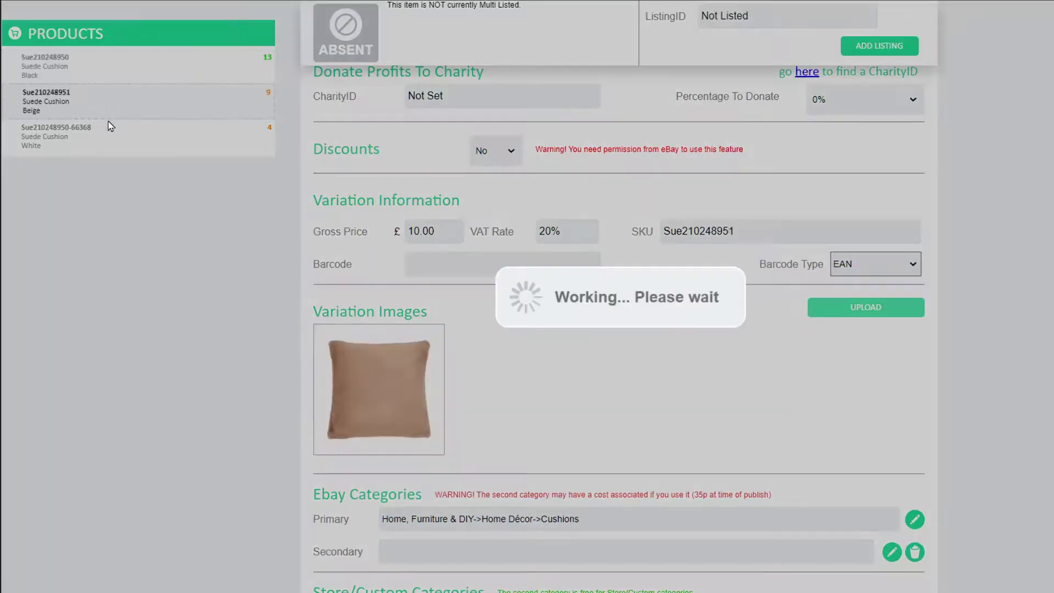
{"action": "left_click", "coordinate": [122, 155]}
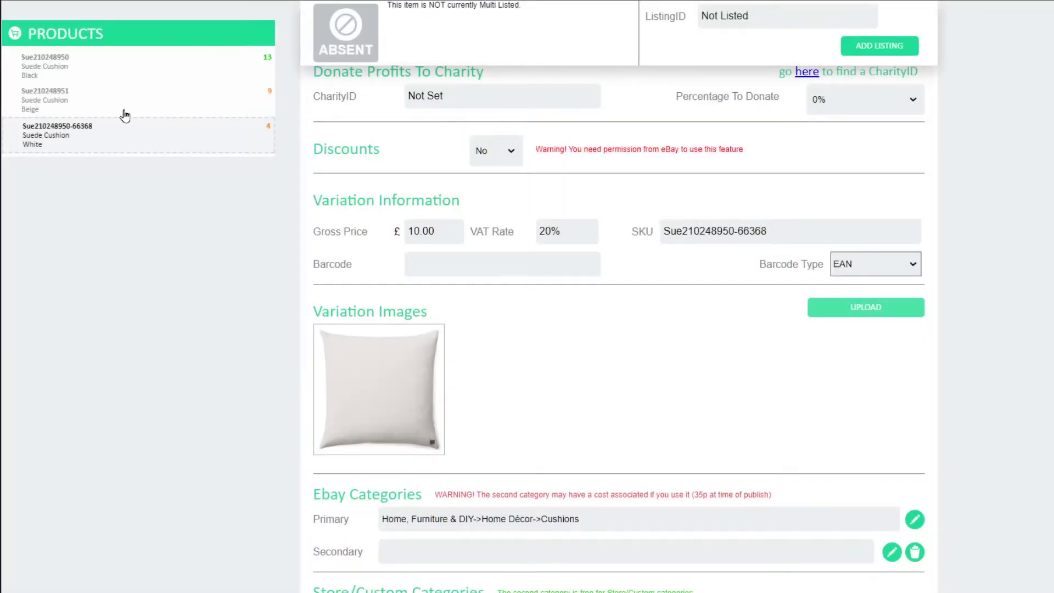
{"action": "left_click", "coordinate": [123, 113]}
{"action": "left_click", "coordinate": [126, 78]}
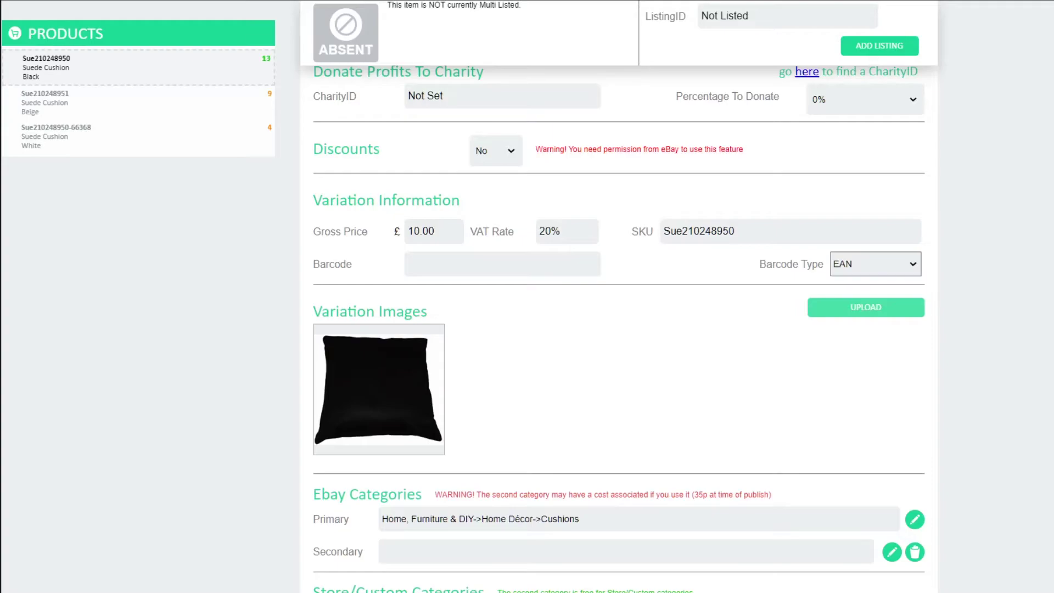
View the search dialogs for the secondary eBay category and primary store category, plus the item condition choices, without changing anything
{"action": "scroll", "coordinate": [619, 330], "scroll_direction": "down", "scroll_amount": 5}
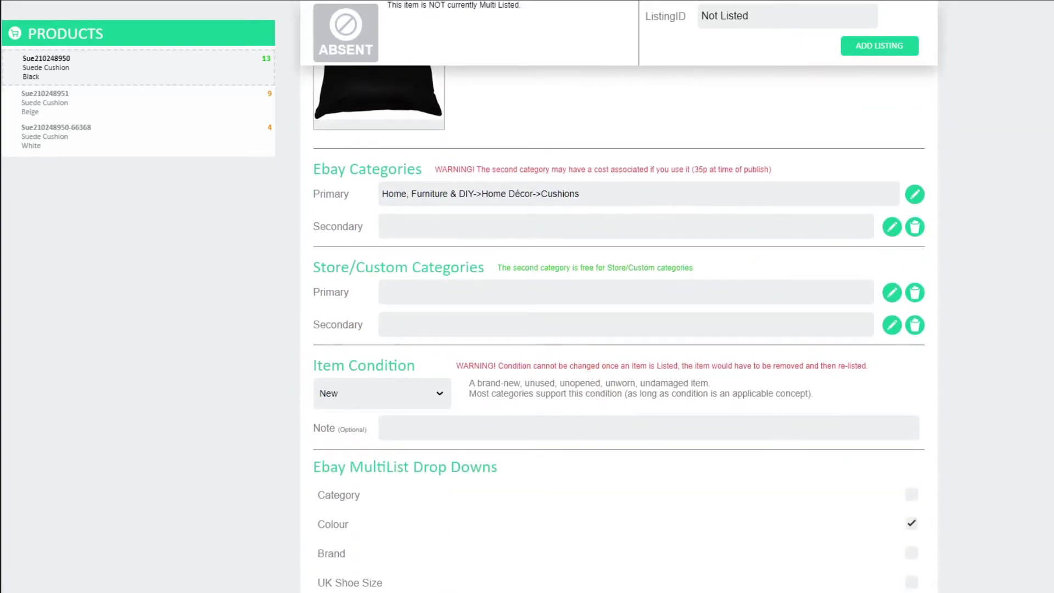
{"action": "left_click", "coordinate": [892, 227]}
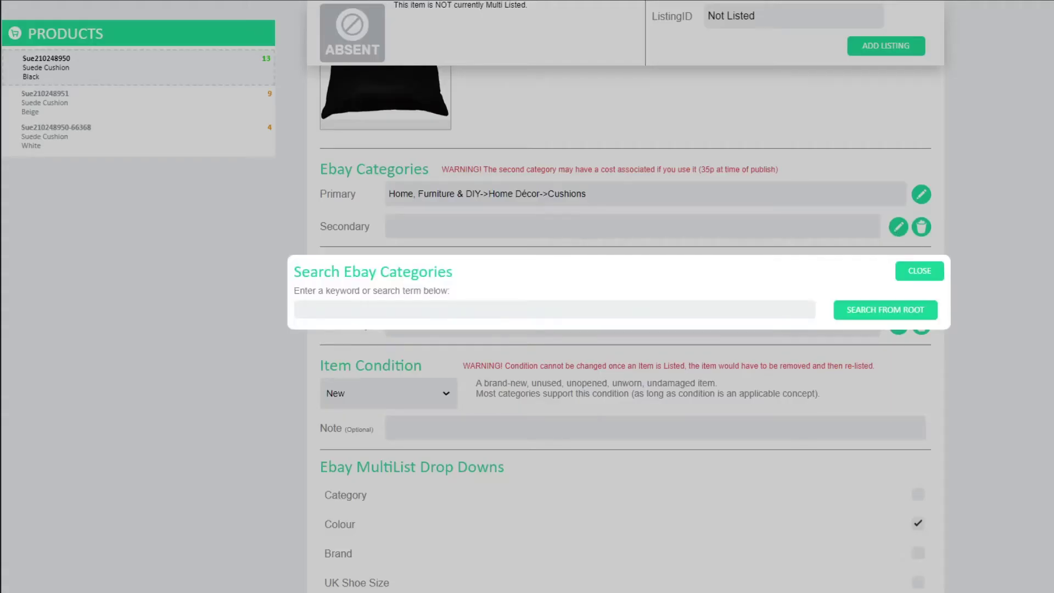
{"action": "left_click", "coordinate": [920, 270]}
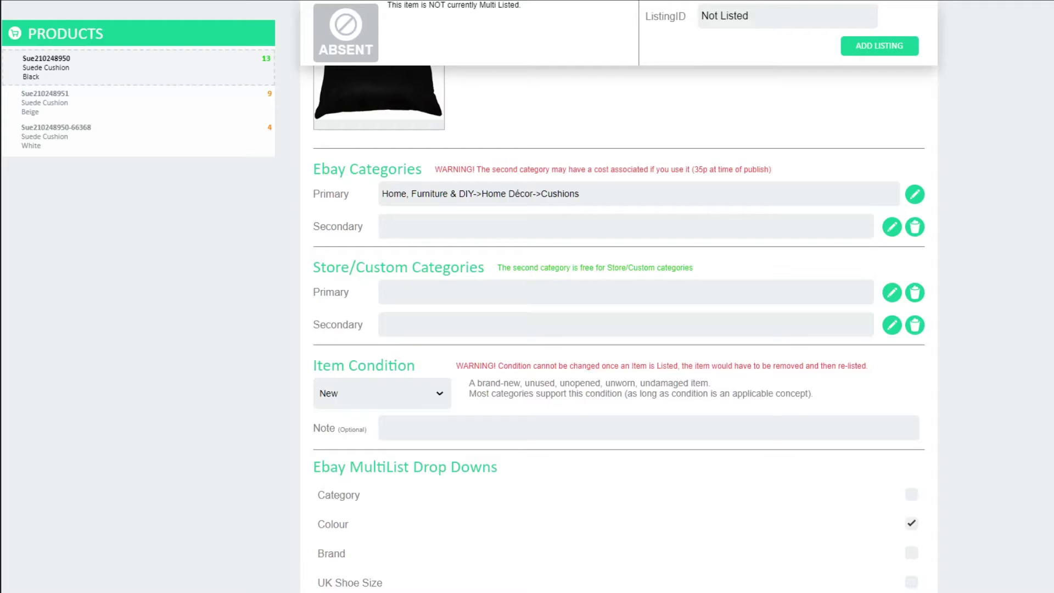
{"action": "left_click", "coordinate": [890, 300]}
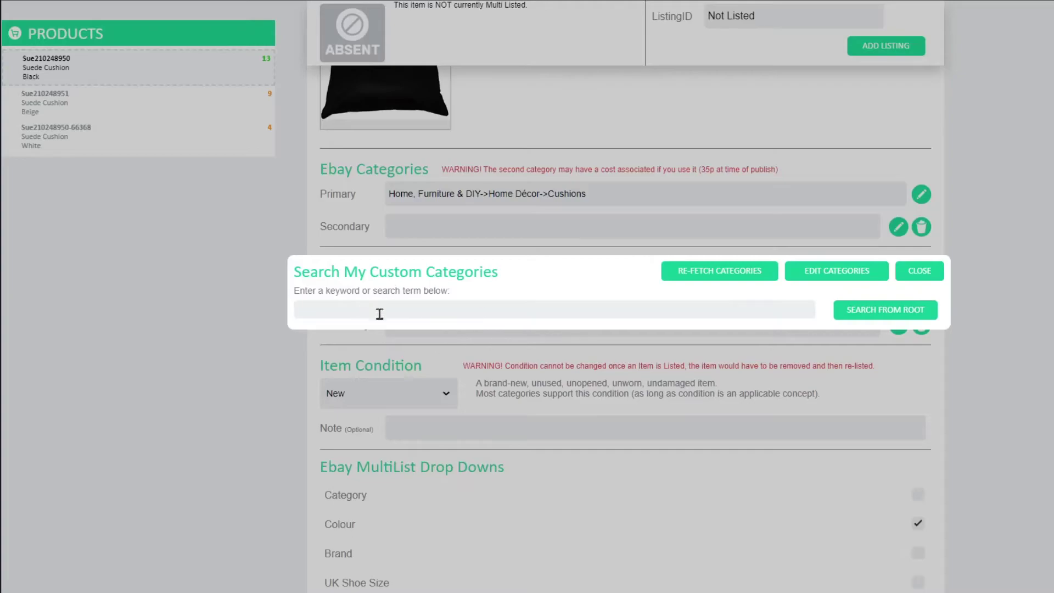
{"action": "left_click", "coordinate": [916, 275]}
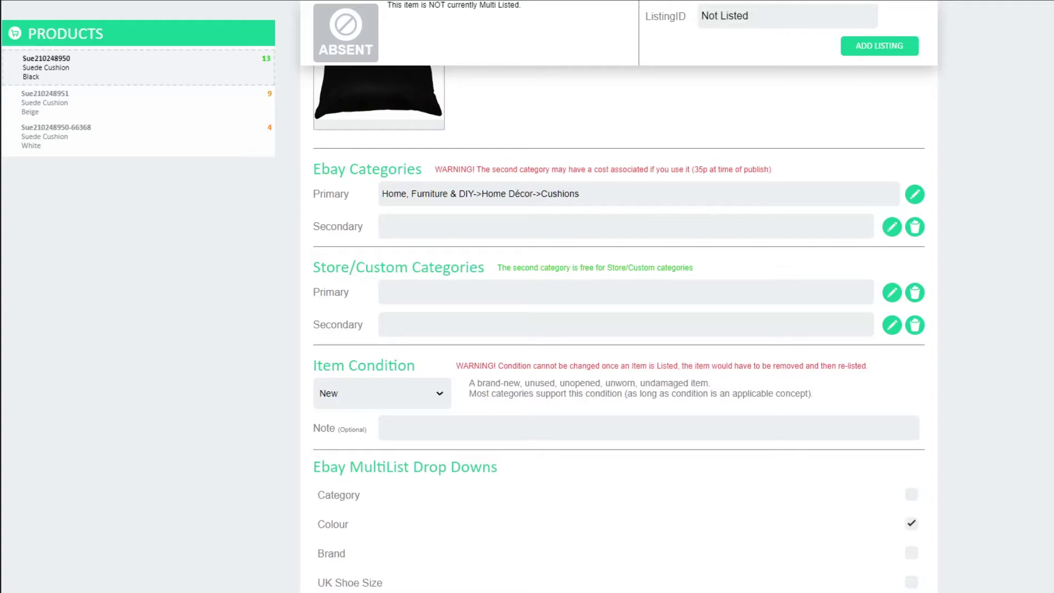
{"action": "left_click", "coordinate": [385, 396]}
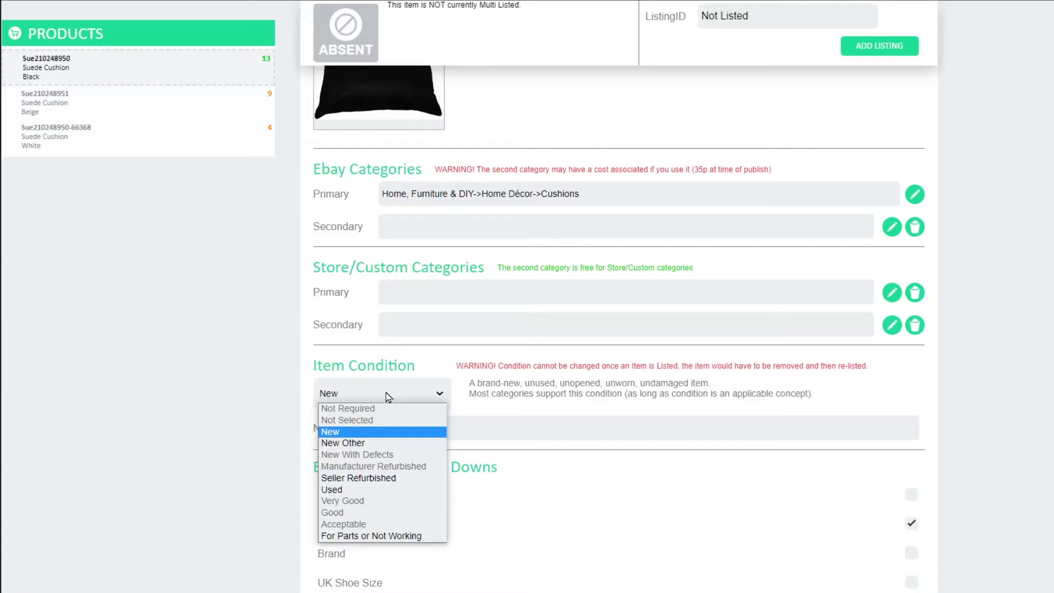
{"action": "left_click", "coordinate": [388, 397]}
Set the eBay MultiList Images Switch Option to Colour
{"action": "scroll", "coordinate": [1008, 441], "scroll_direction": "down", "scroll_amount": 5}
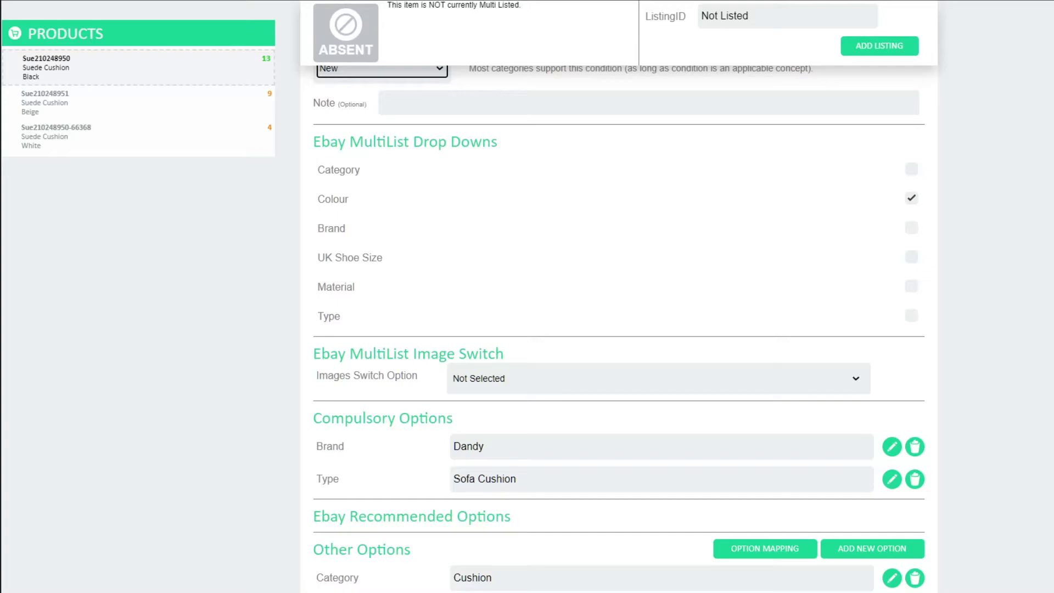
{"action": "left_click", "coordinate": [756, 382]}
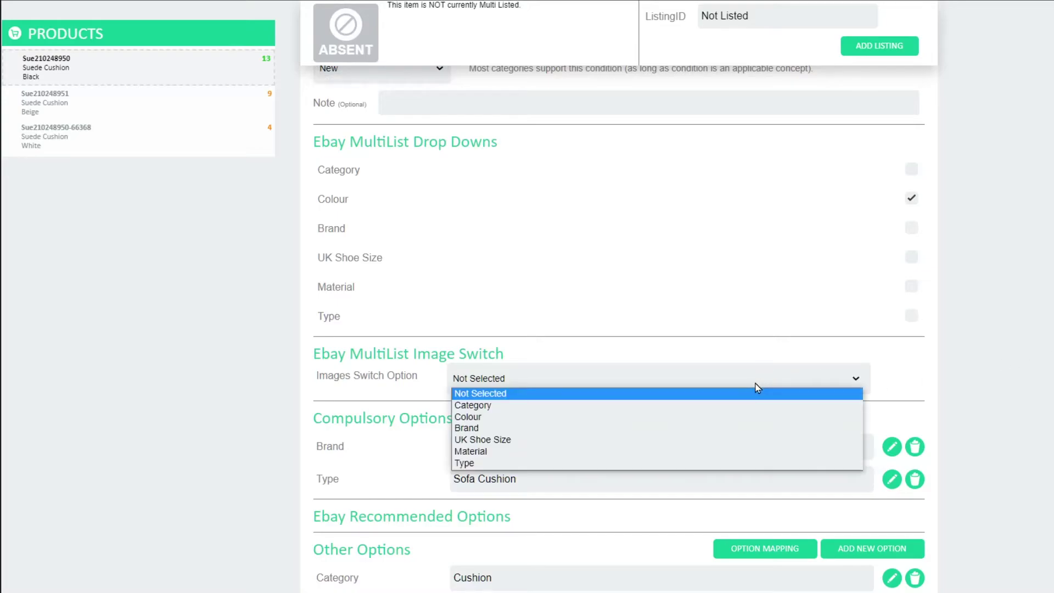
{"action": "left_click", "coordinate": [708, 418]}
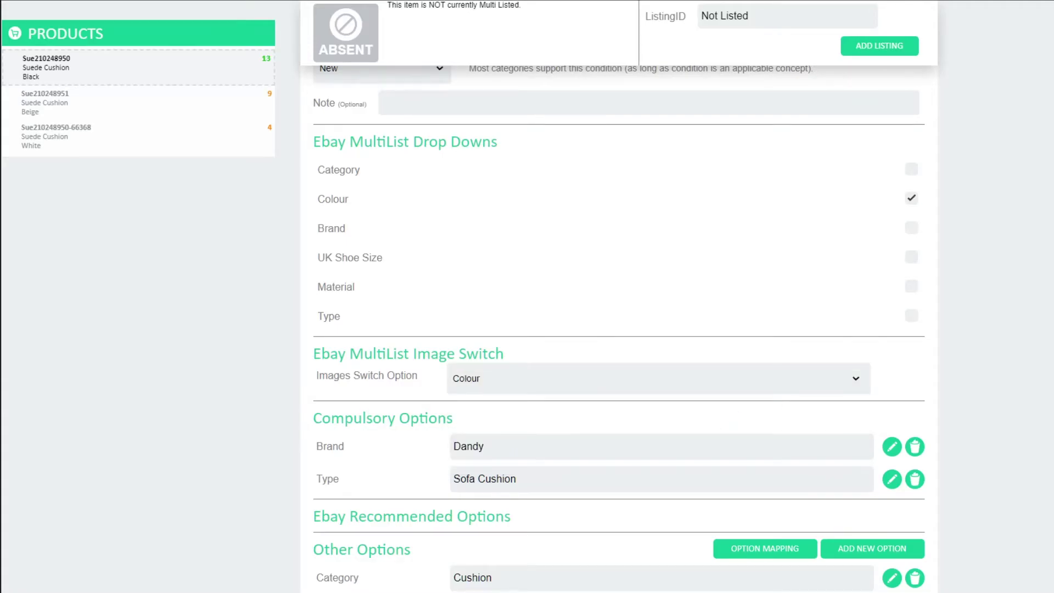
Change the compulsory Type option to Throw Cushion and save it to all three variations
{"action": "scroll", "coordinate": [619, 330], "scroll_direction": "down", "scroll_amount": 3}
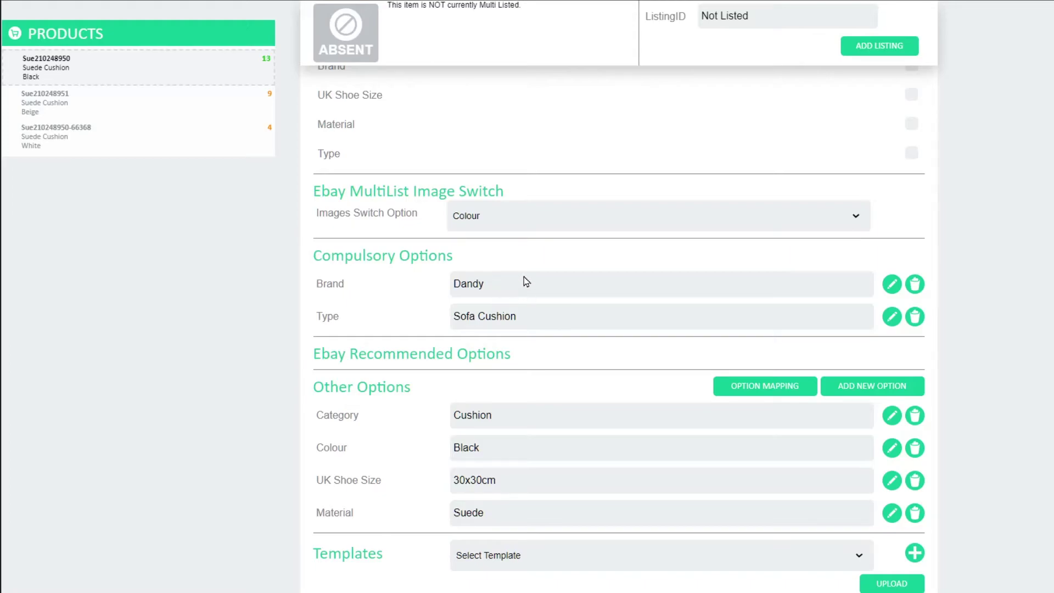
{"action": "left_click_drag", "start_coordinate": [317, 285], "coordinate": [342, 323]}
{"action": "left_click", "coordinate": [891, 323]}
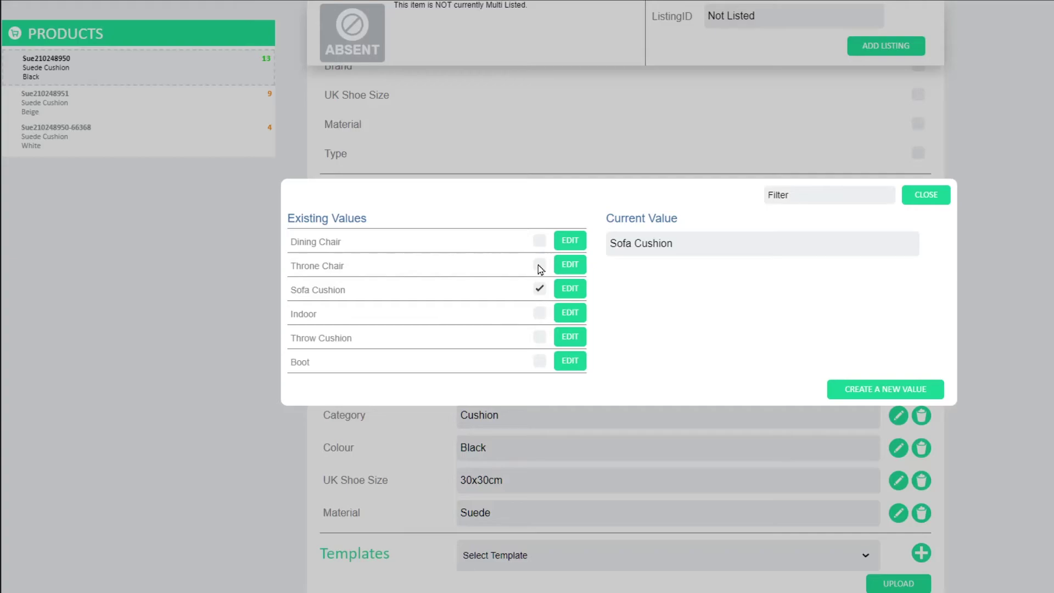
{"action": "left_click", "coordinate": [541, 337]}
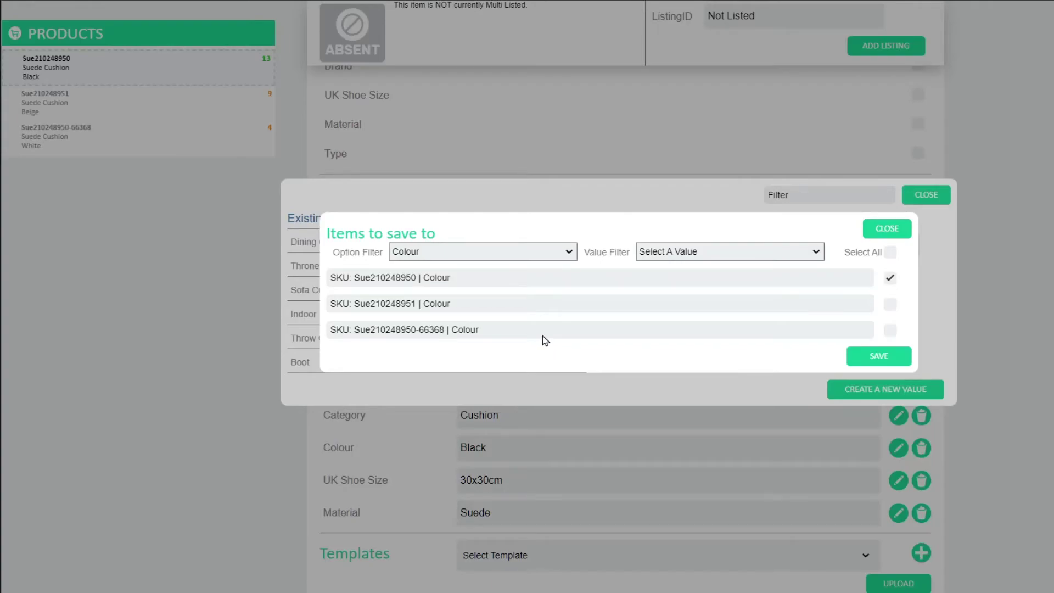
{"action": "left_click", "coordinate": [889, 253]}
{"action": "left_click", "coordinate": [879, 356]}
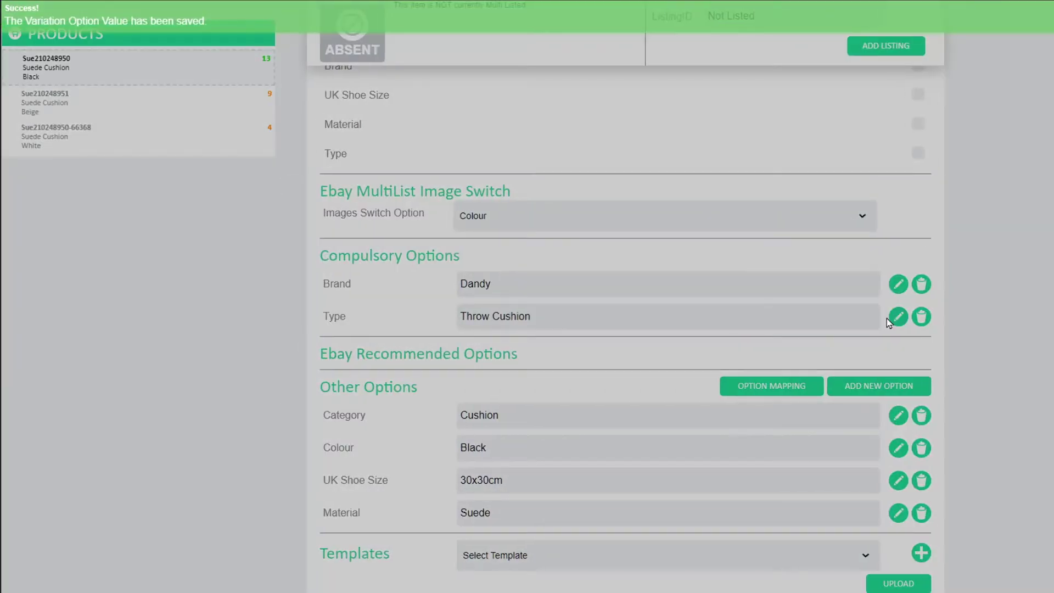
Reopen the Type option values, view the edit dialog for Throw Cushion and close it without changes
{"action": "left_click", "coordinate": [895, 318]}
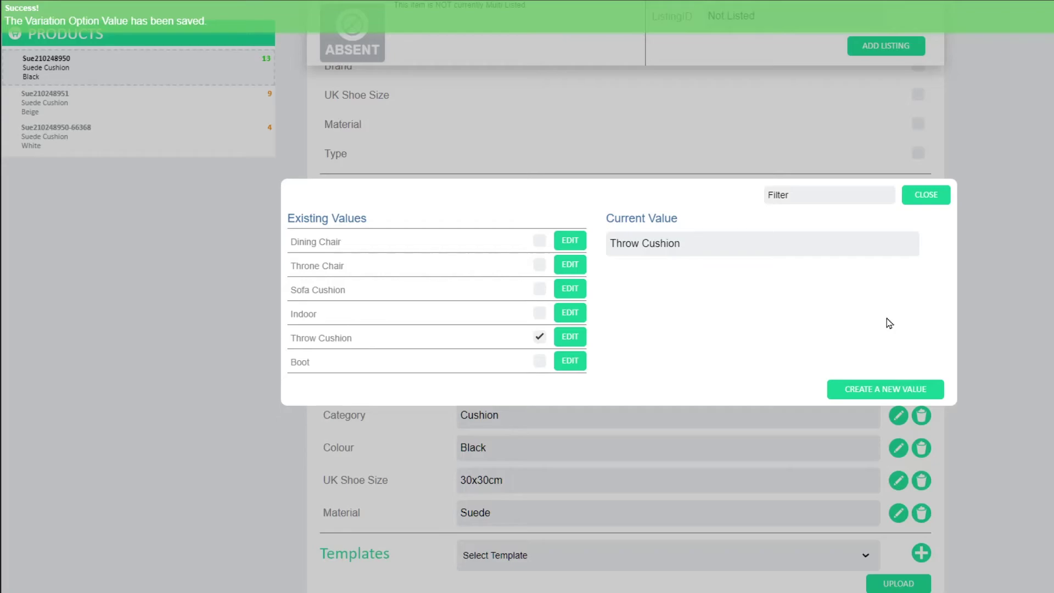
{"action": "left_click", "coordinate": [567, 339]}
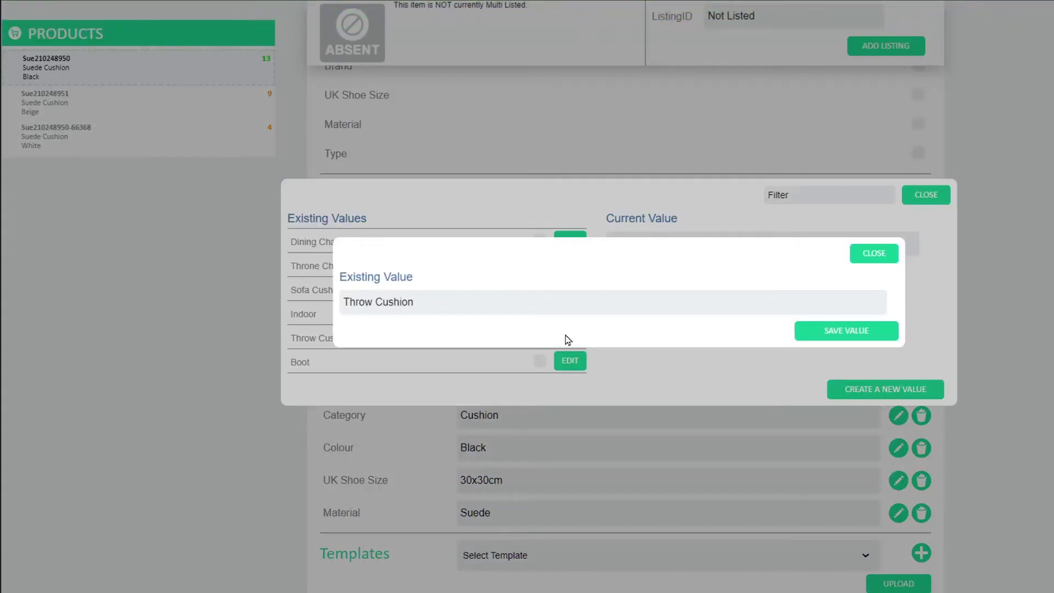
{"action": "left_click", "coordinate": [867, 256]}
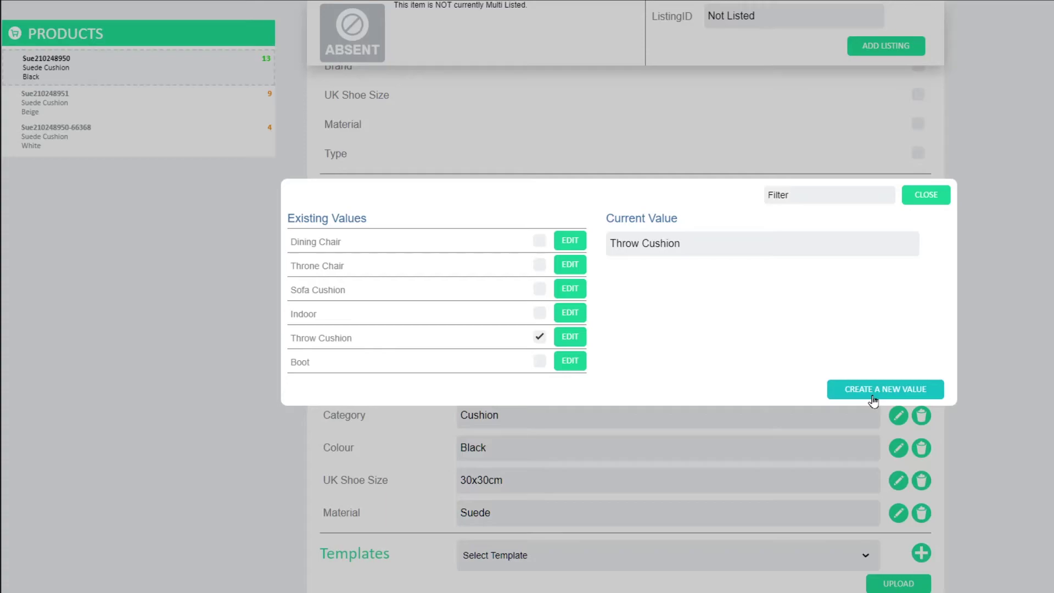
Open the new value entry for the Type option, browse the suggested values and close it without saving
{"action": "left_click", "coordinate": [873, 401]}
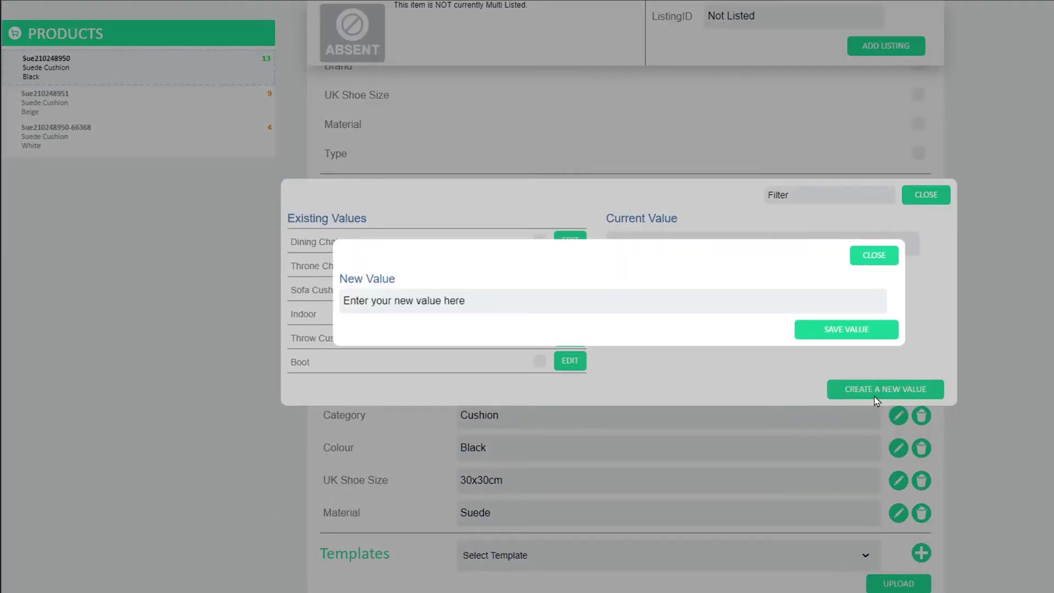
{"action": "left_click", "coordinate": [543, 300]}
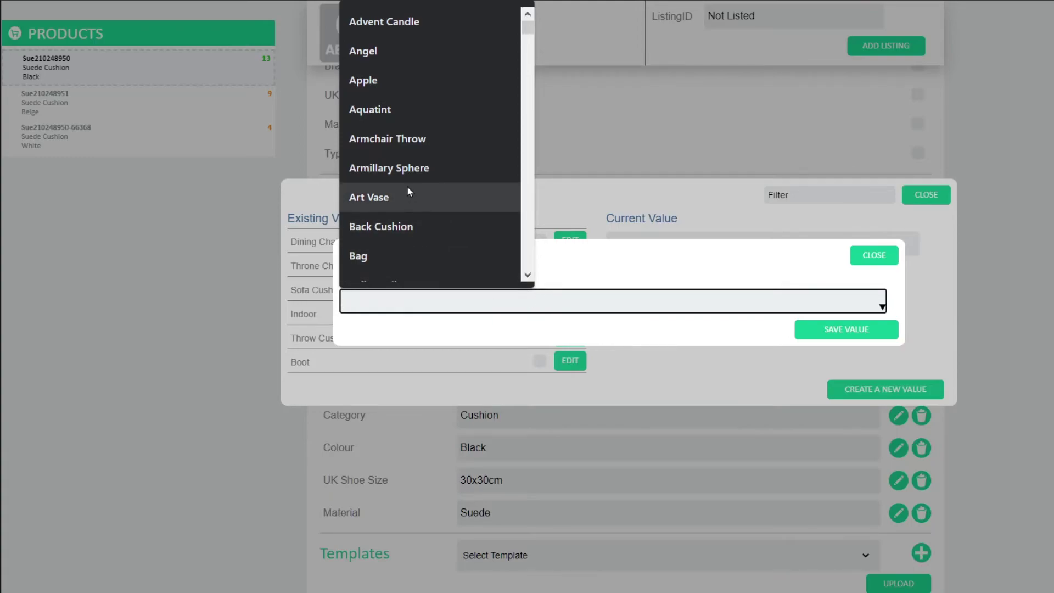
{"action": "scroll", "coordinate": [407, 186], "scroll_direction": "down", "scroll_amount": 10}
{"action": "scroll", "coordinate": [406, 190], "scroll_direction": "down", "scroll_amount": 10}
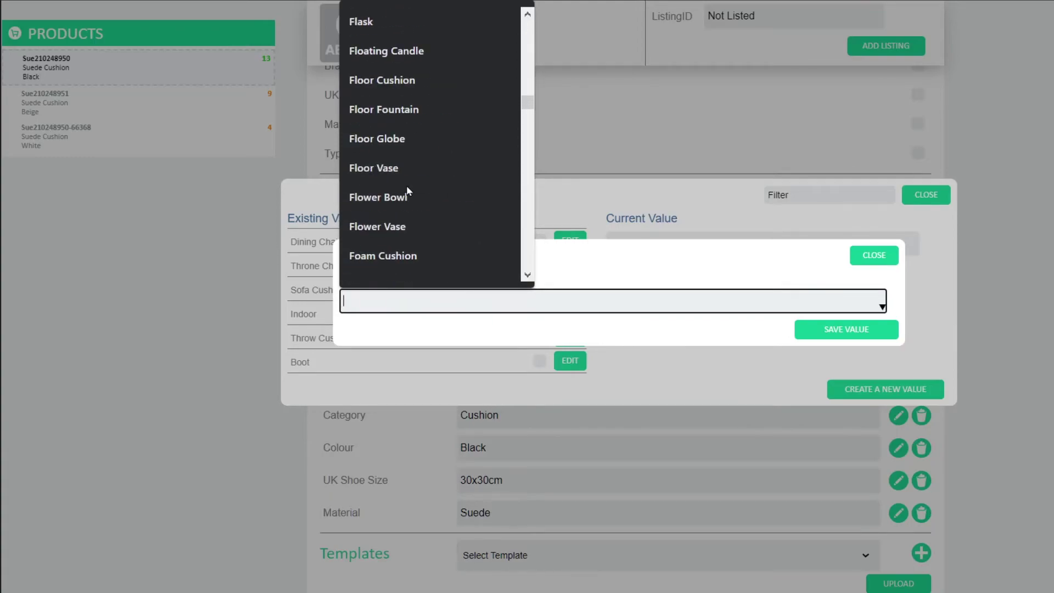
{"action": "left_click", "coordinate": [867, 255]}
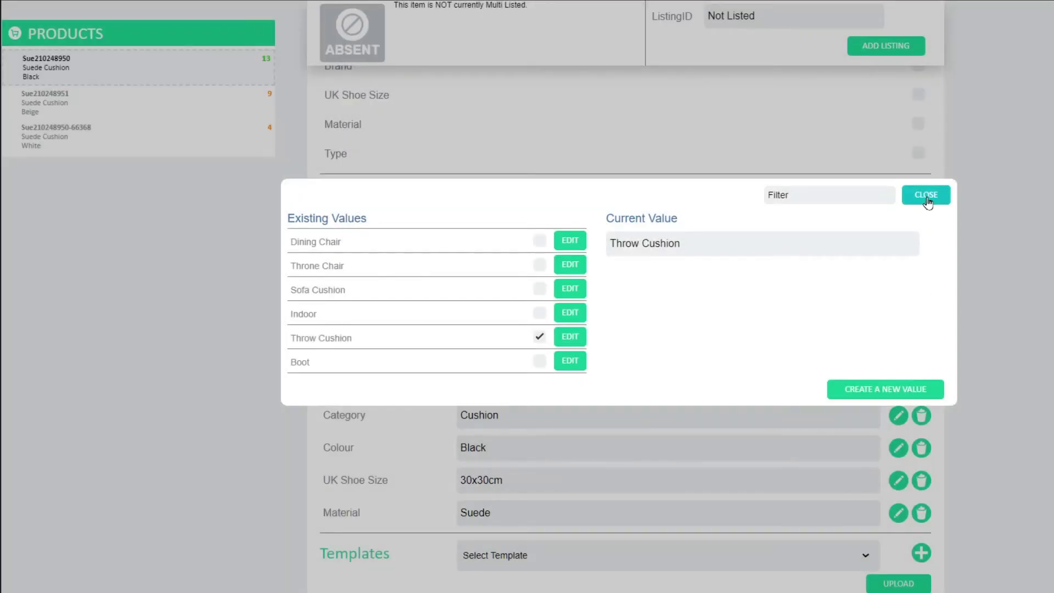
{"action": "left_click", "coordinate": [927, 196]}
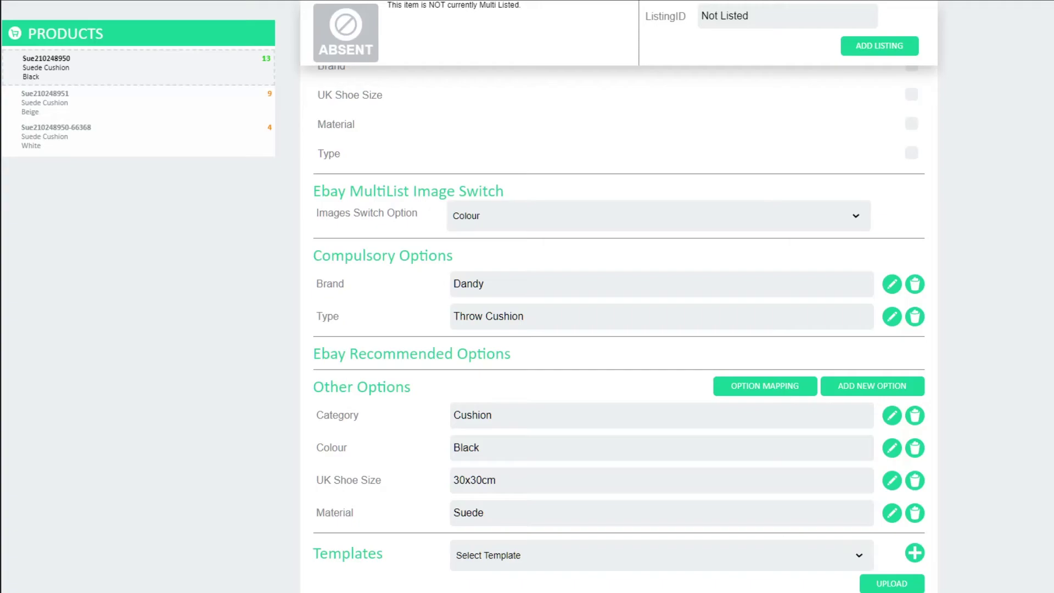
Delete the Category option from Other Options and check the list of available templates
{"action": "left_click", "coordinate": [914, 421]}
{"action": "left_click", "coordinate": [710, 331]}
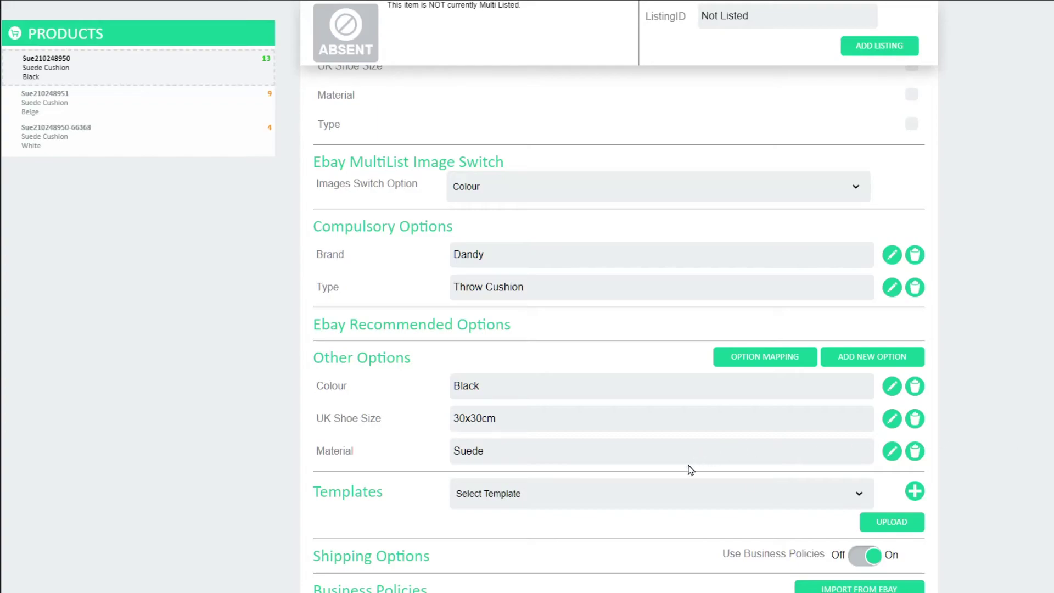
{"action": "left_click", "coordinate": [666, 494]}
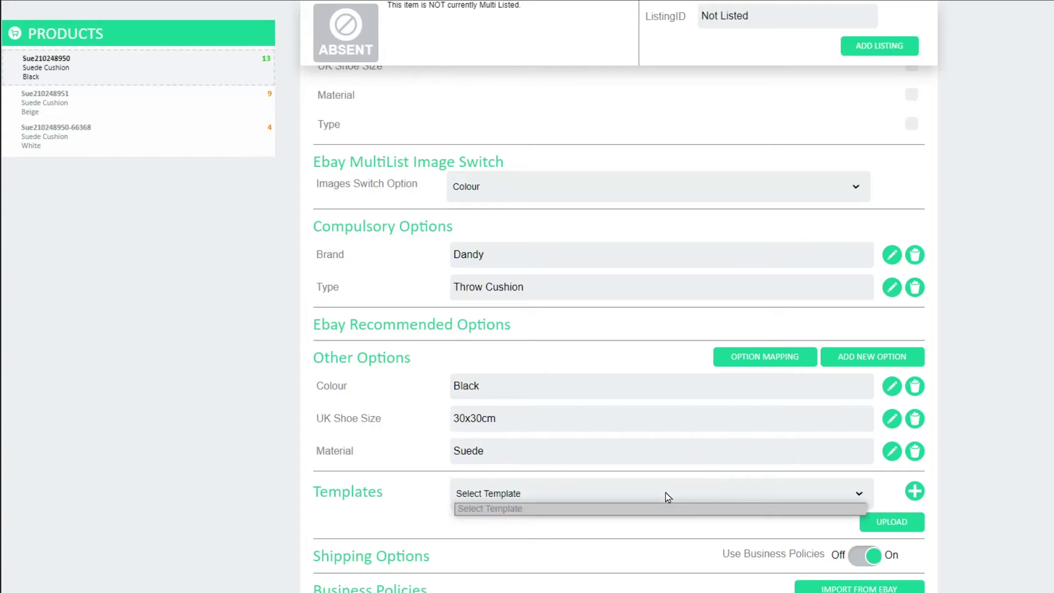
{"action": "left_click", "coordinate": [666, 493]}
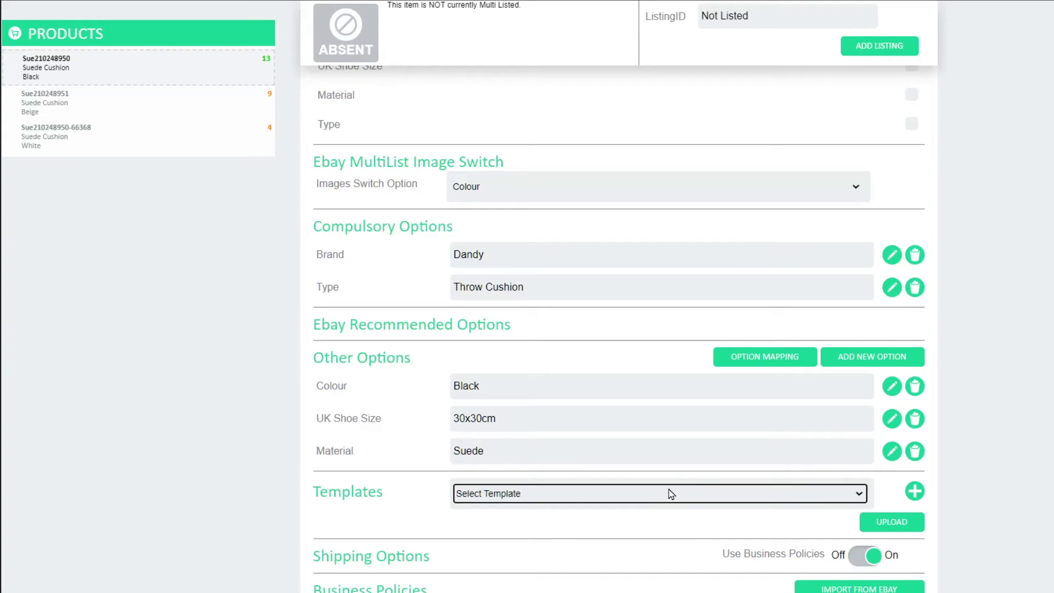
Switch off the use of business policies and mark DPD Next Day and 2 day as linked shipping services
{"action": "scroll", "coordinate": [669, 489], "scroll_direction": "down", "scroll_amount": 3}
{"action": "left_click", "coordinate": [866, 397]}
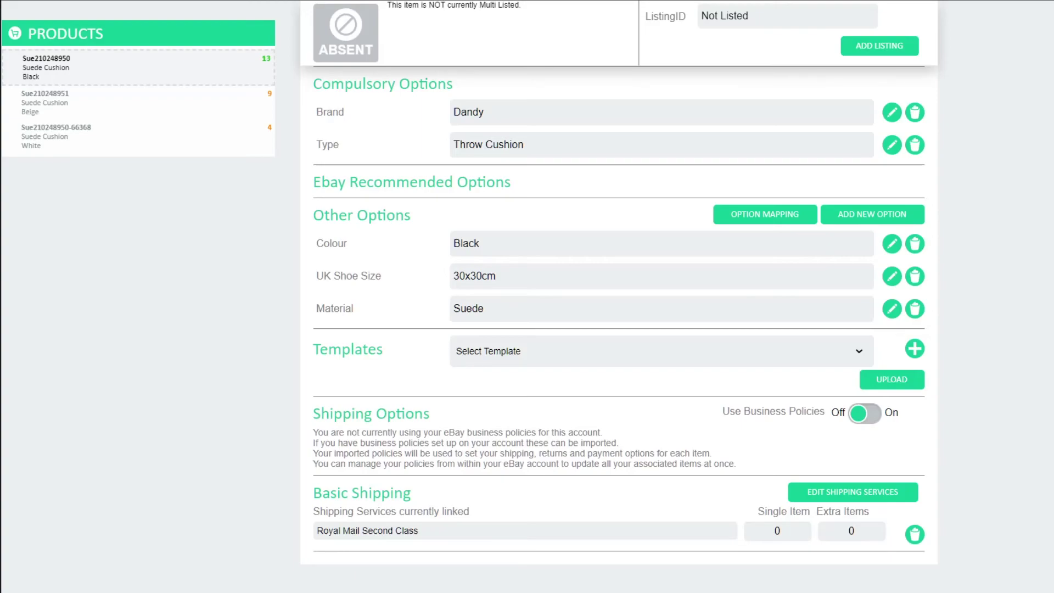
{"action": "left_click", "coordinate": [901, 492]}
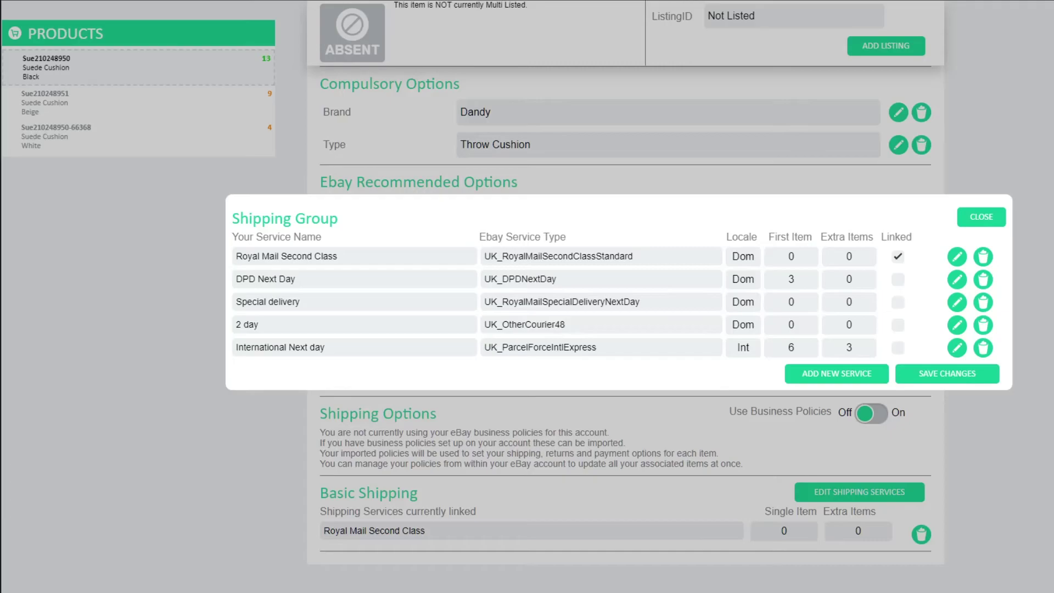
{"action": "left_click", "coordinate": [898, 280]}
{"action": "left_click", "coordinate": [898, 325]}
Open the form for a new shipping service and examine its name, service type, eBay service choices and cost fields
{"action": "left_click", "coordinate": [845, 383]}
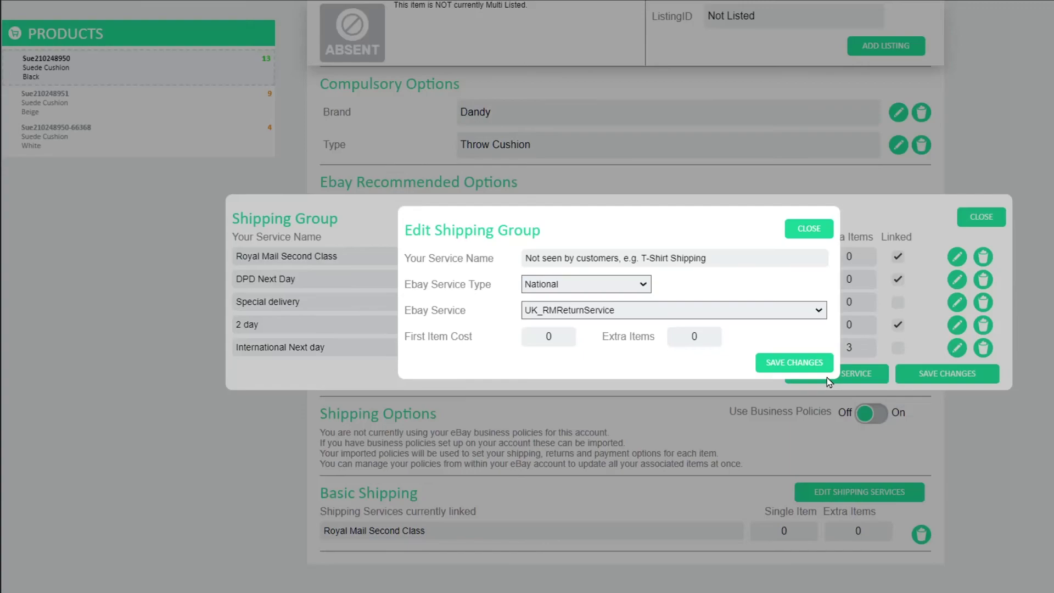
{"action": "left_click", "coordinate": [526, 257]}
{"action": "left_click_drag", "start_coordinate": [526, 256], "coordinate": [817, 262]}
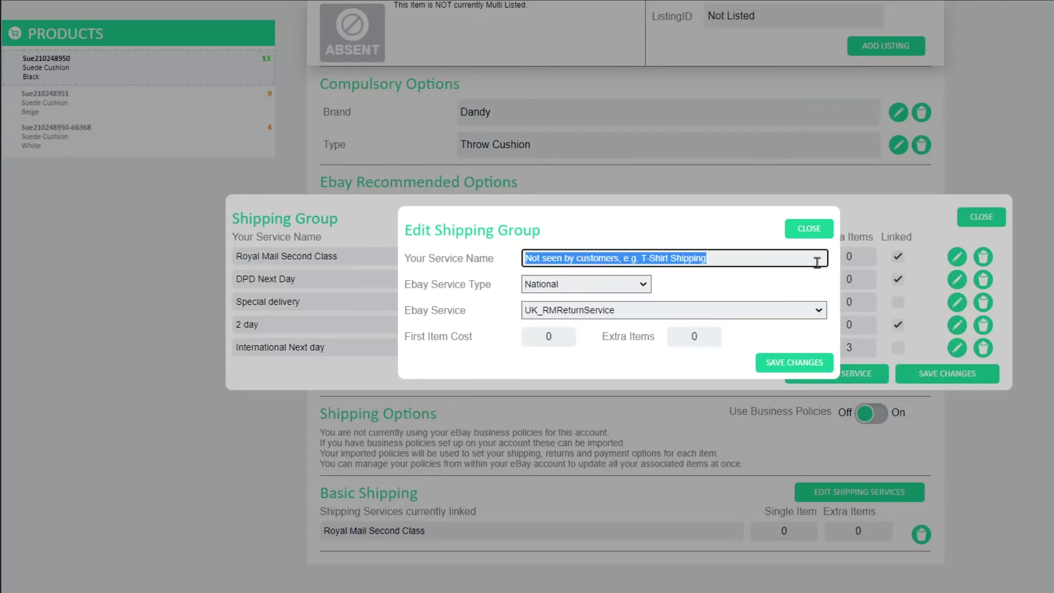
{"action": "left_click", "coordinate": [614, 292]}
{"action": "left_click", "coordinate": [602, 290]}
{"action": "left_click", "coordinate": [624, 311]}
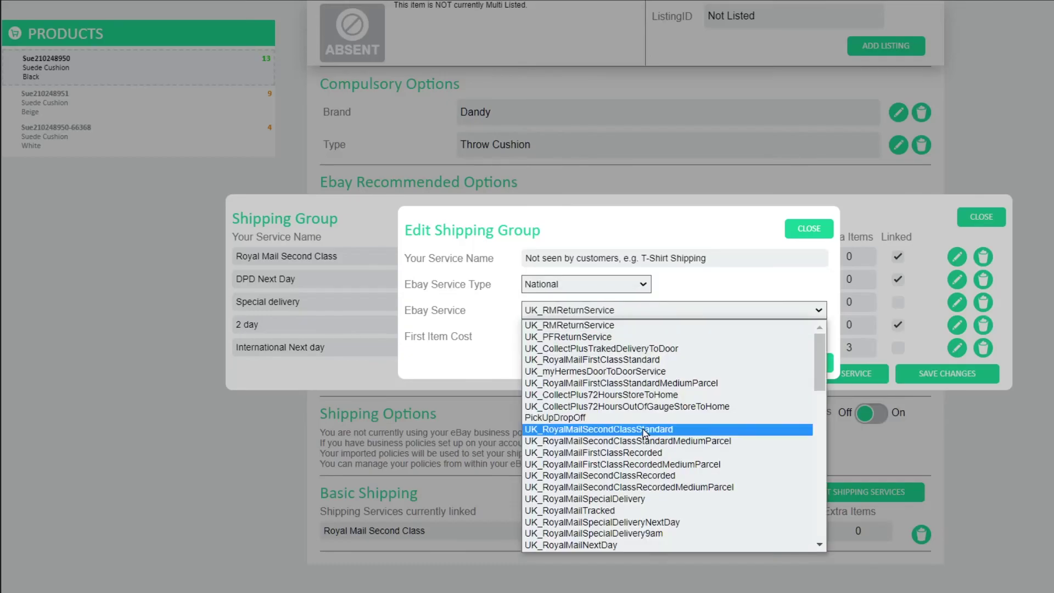
{"action": "scroll", "coordinate": [637, 417], "scroll_direction": "down", "scroll_amount": 15}
{"action": "scroll", "coordinate": [637, 417], "scroll_direction": "up", "scroll_amount": 5}
{"action": "scroll", "coordinate": [637, 417], "scroll_direction": "up", "scroll_amount": 10}
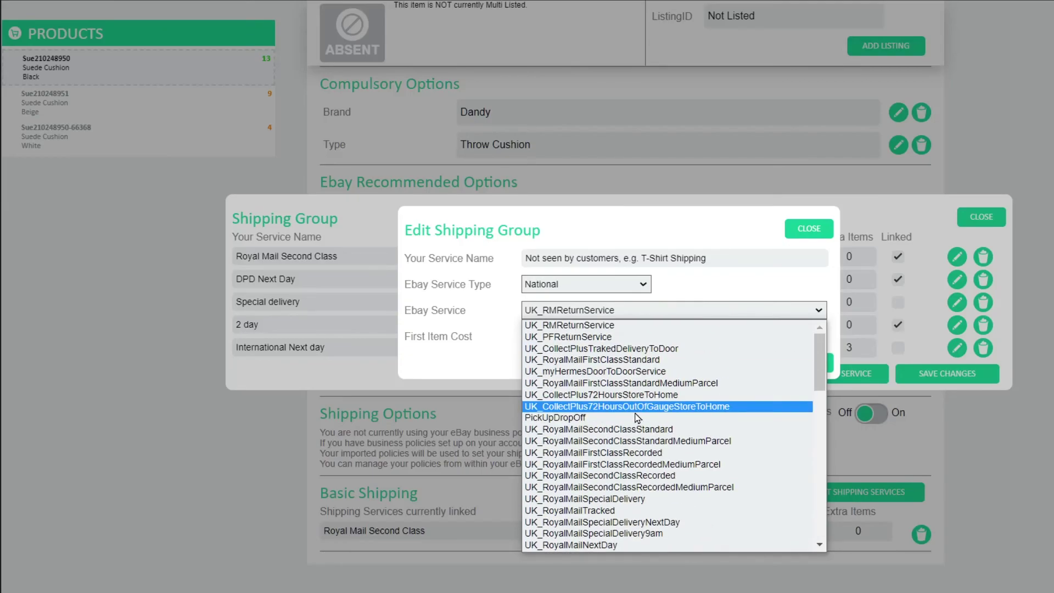
{"action": "left_click", "coordinate": [683, 296]}
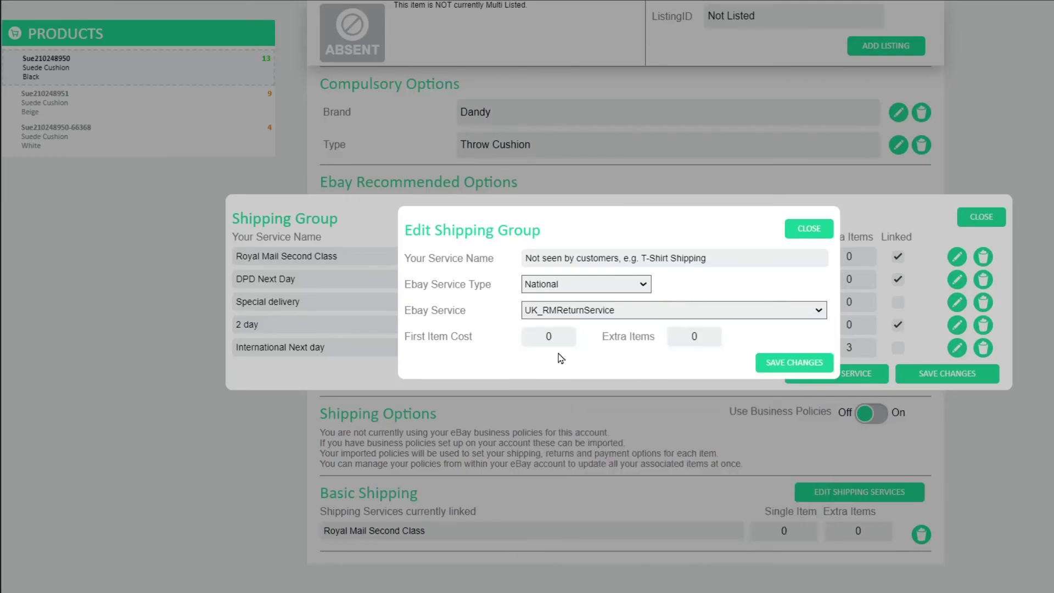
{"action": "left_click_drag", "start_coordinate": [411, 336], "coordinate": [482, 345]}
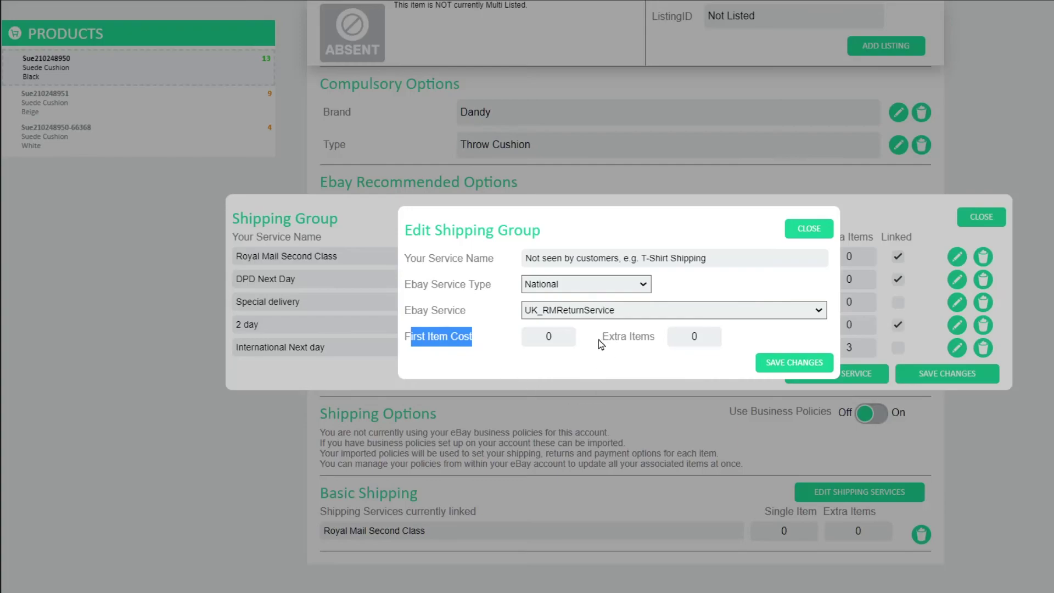
{"action": "left_click_drag", "start_coordinate": [608, 336], "coordinate": [656, 338]}
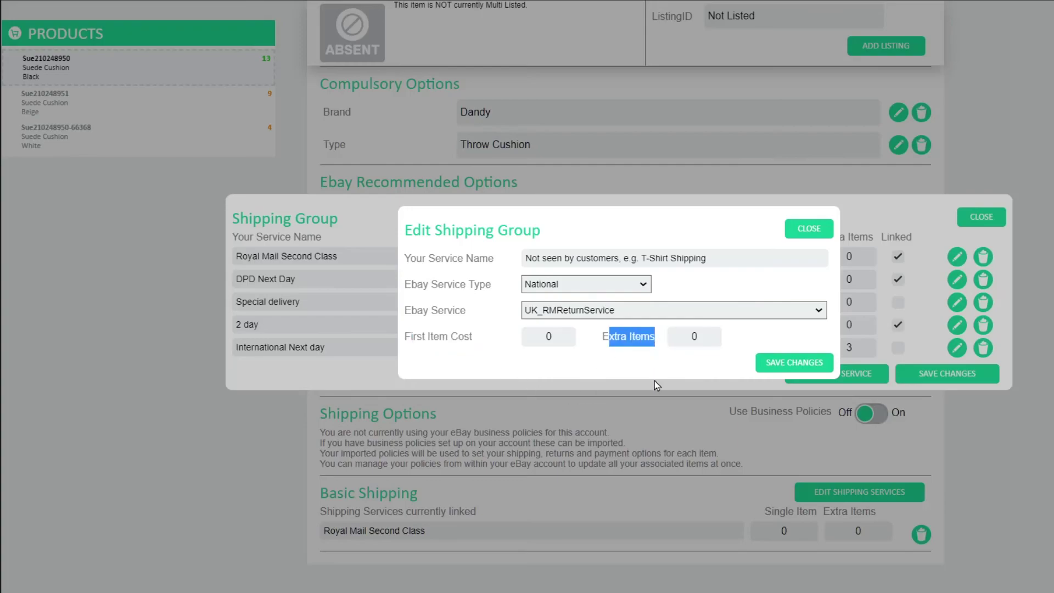
Try to save the new shipping service without a custom name, and close the form
{"action": "left_click", "coordinate": [783, 363]}
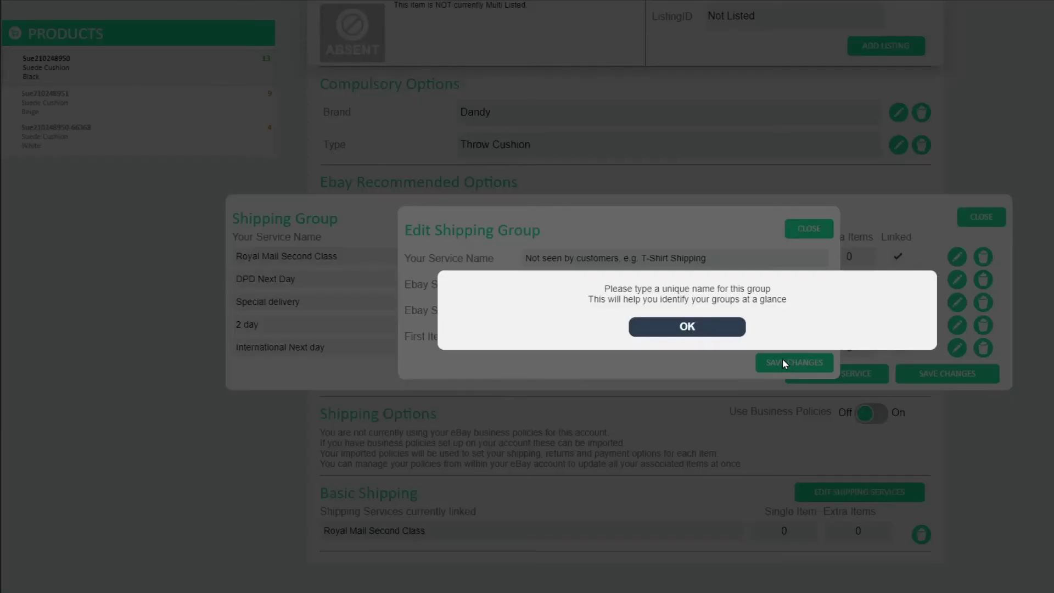
{"action": "left_click", "coordinate": [708, 328]}
{"action": "left_click", "coordinate": [801, 228]}
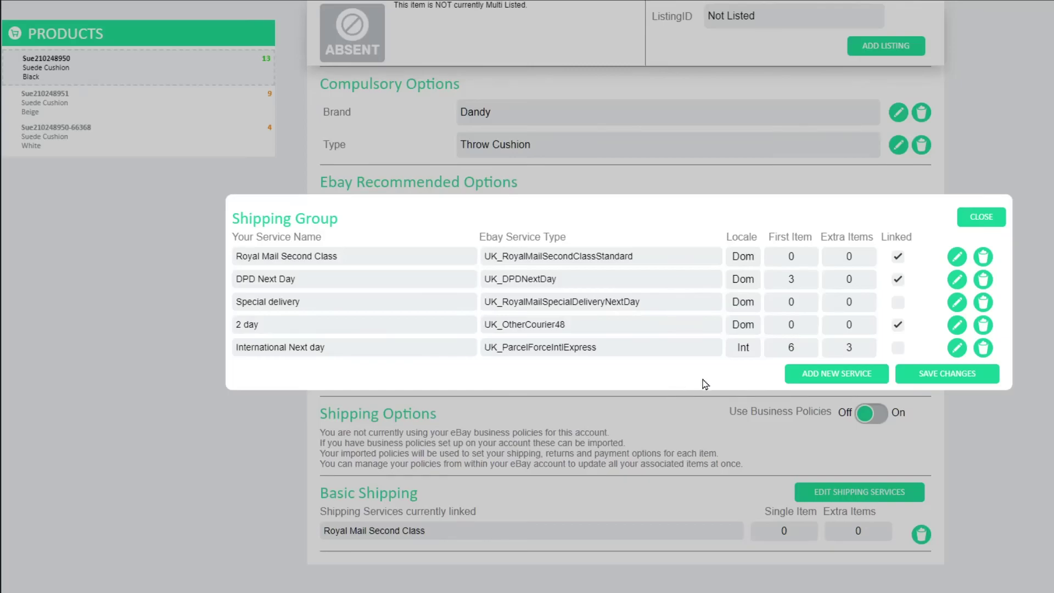
Save the linked shipping services and switch the use of business policies back on
{"action": "left_click", "coordinate": [922, 377]}
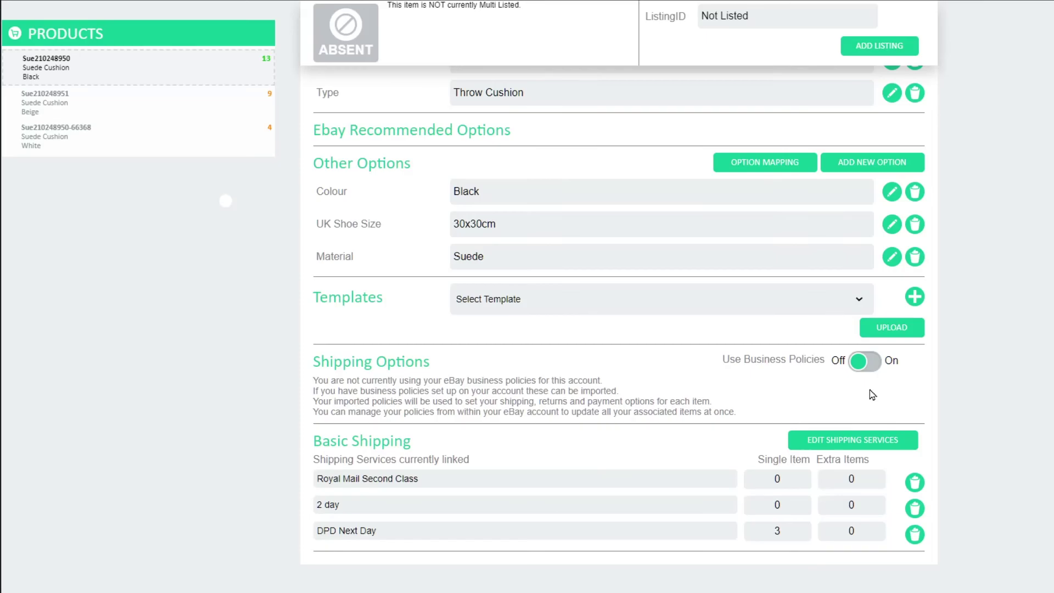
{"action": "left_click", "coordinate": [865, 361]}
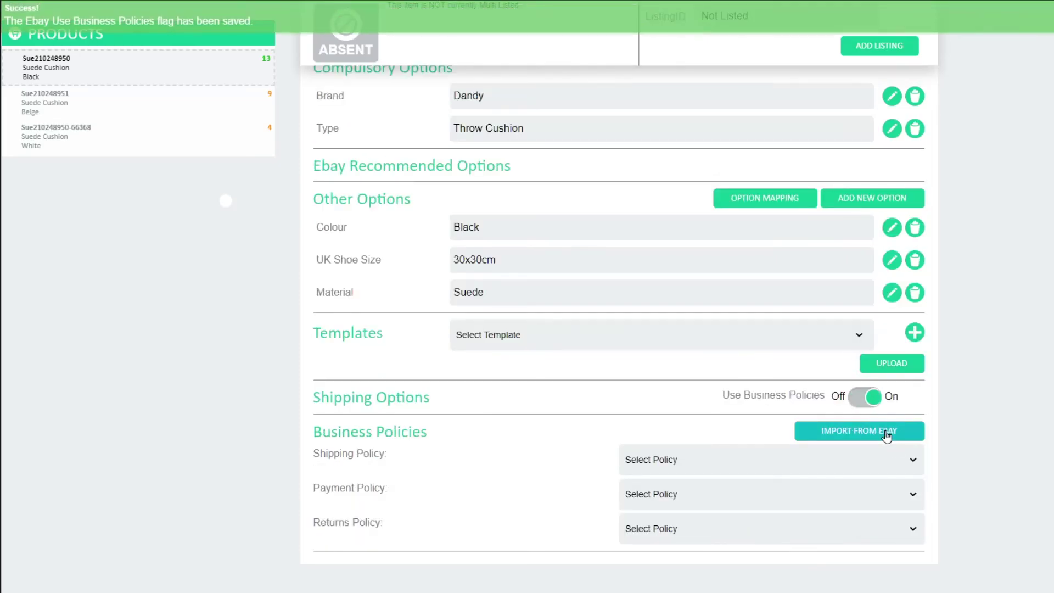
Import the business policies from eBay and set the shipping policy to Flat:Royal Mail 2nd(Free),Royal Mail Spe,Same
{"action": "left_click", "coordinate": [886, 434]}
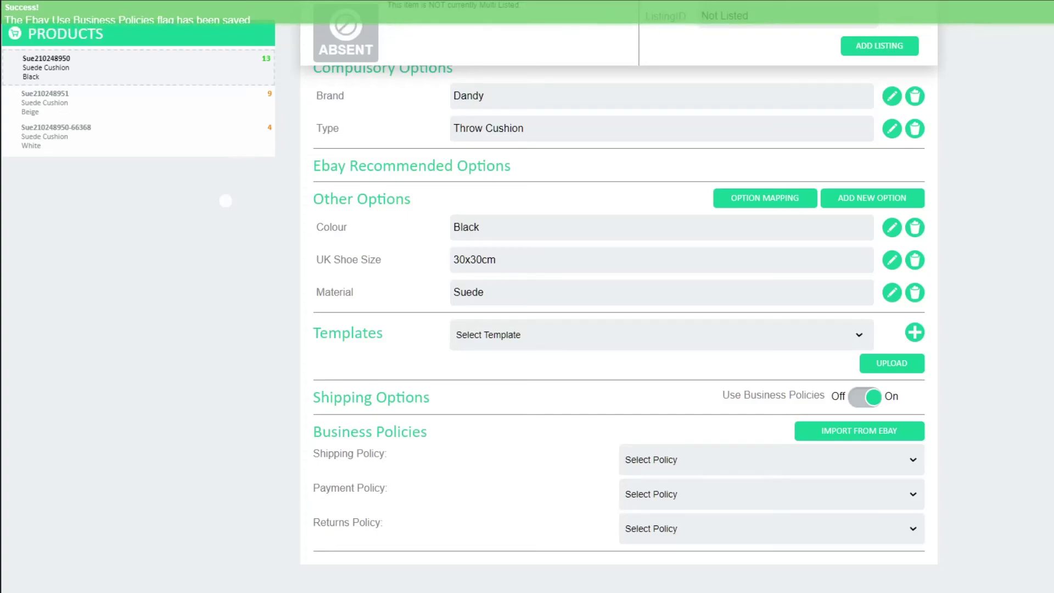
{"action": "left_click", "coordinate": [761, 466]}
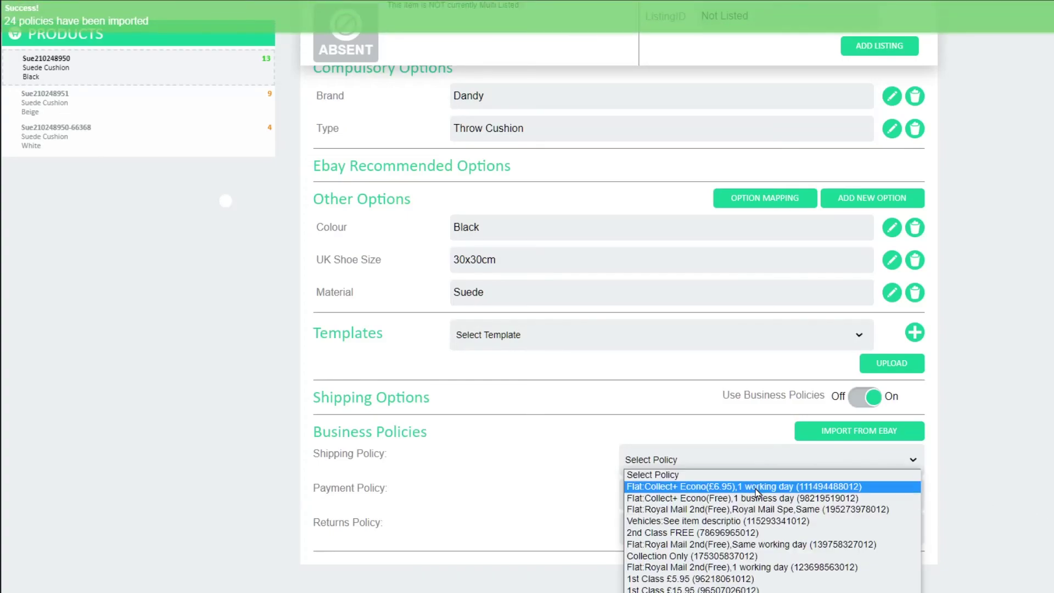
{"action": "left_click", "coordinate": [759, 515]}
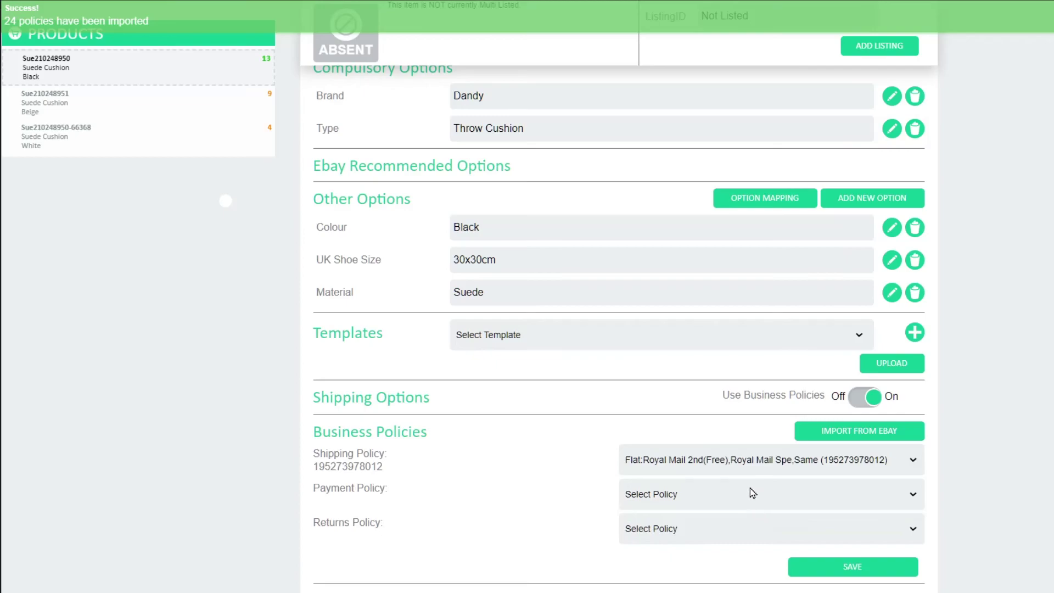
Set the payment policy to Payment policy 99356299 and the returns policy to Returns Accepted,Seller,30 days#0, and save the policies
{"action": "left_click", "coordinate": [752, 491]}
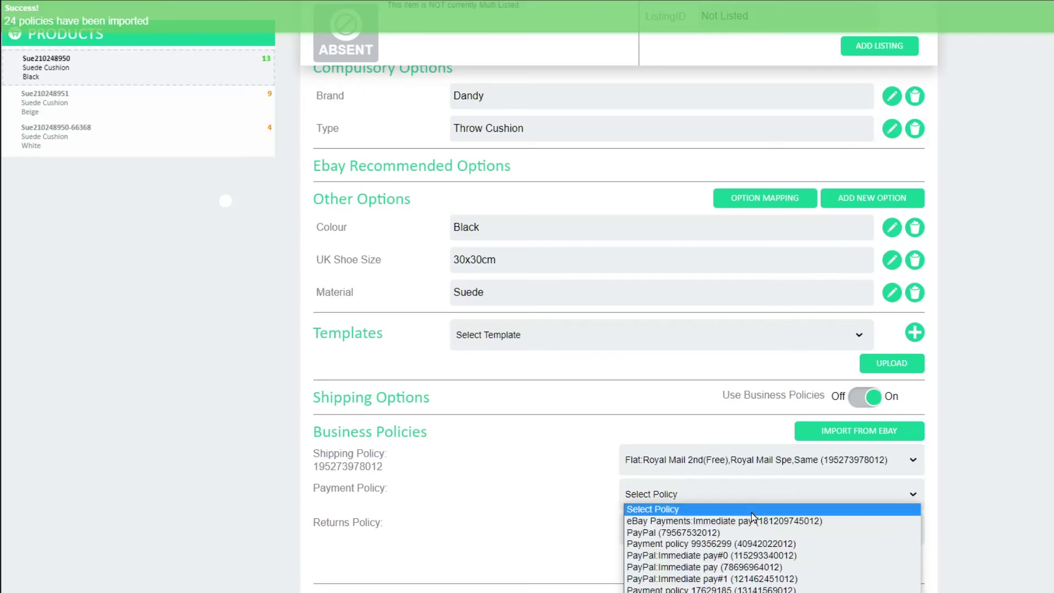
{"action": "left_click", "coordinate": [747, 543]}
{"action": "left_click", "coordinate": [749, 528]}
{"action": "left_click", "coordinate": [739, 554]}
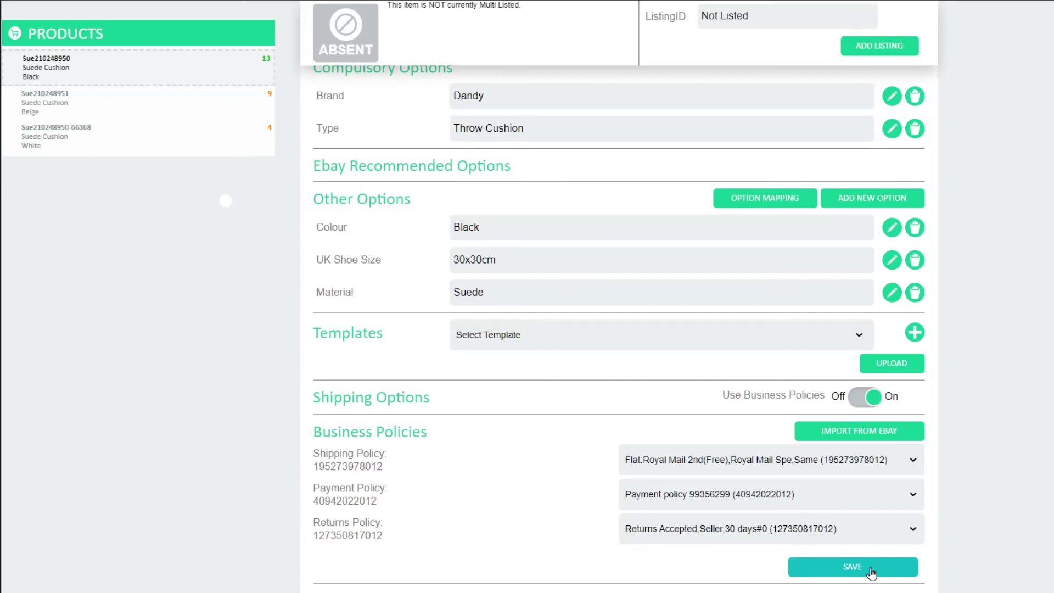
{"action": "left_click", "coordinate": [872, 571]}
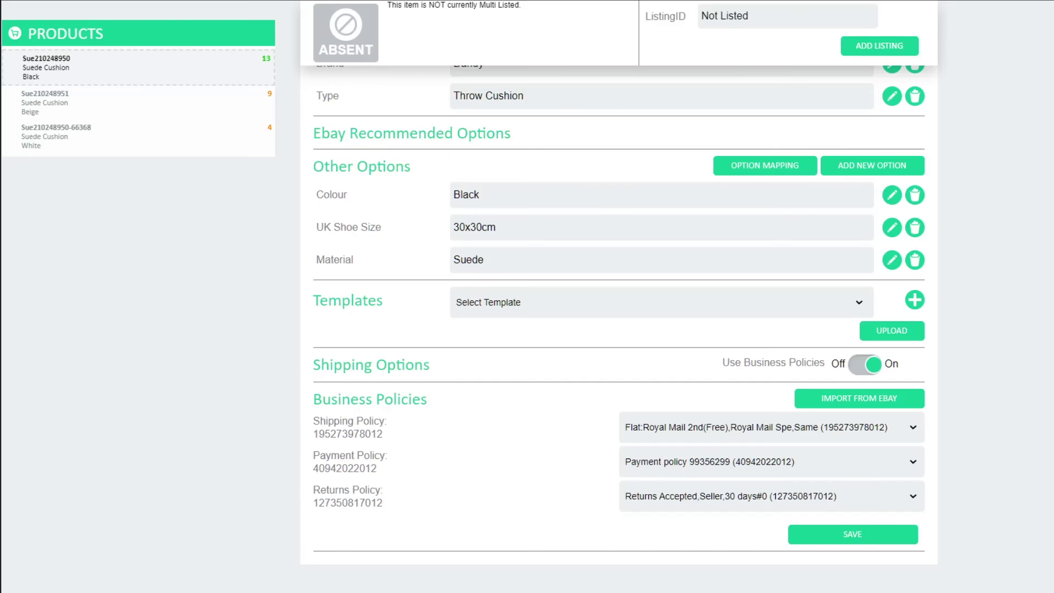
Submit the Suede Cushion listing to eBay, acknowledge the listing cost and review the listing status message
{"action": "left_click", "coordinate": [887, 49]}
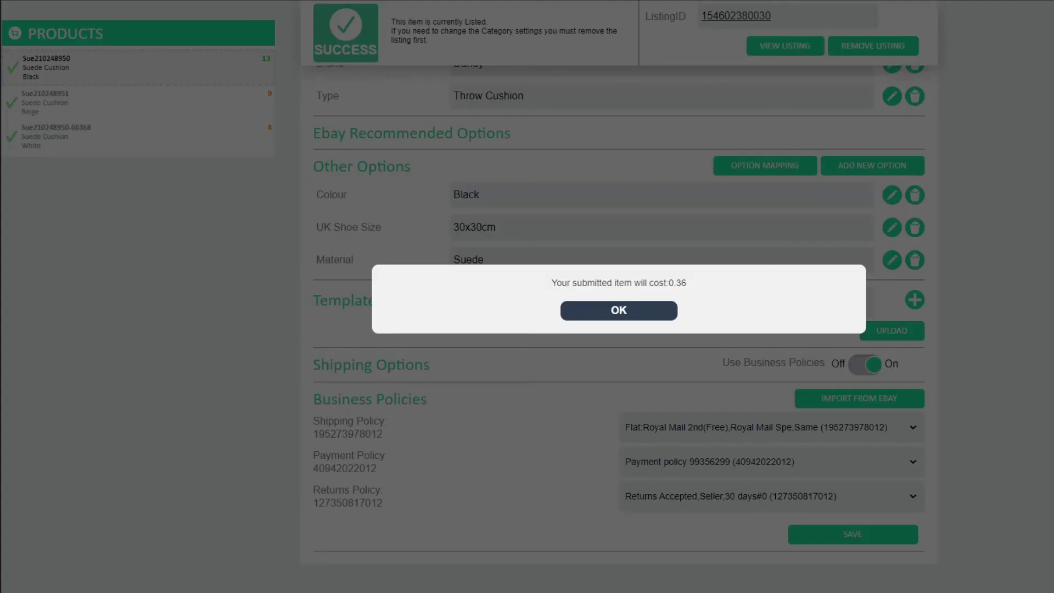
{"action": "left_click_drag", "start_coordinate": [551, 281], "coordinate": [740, 297]}
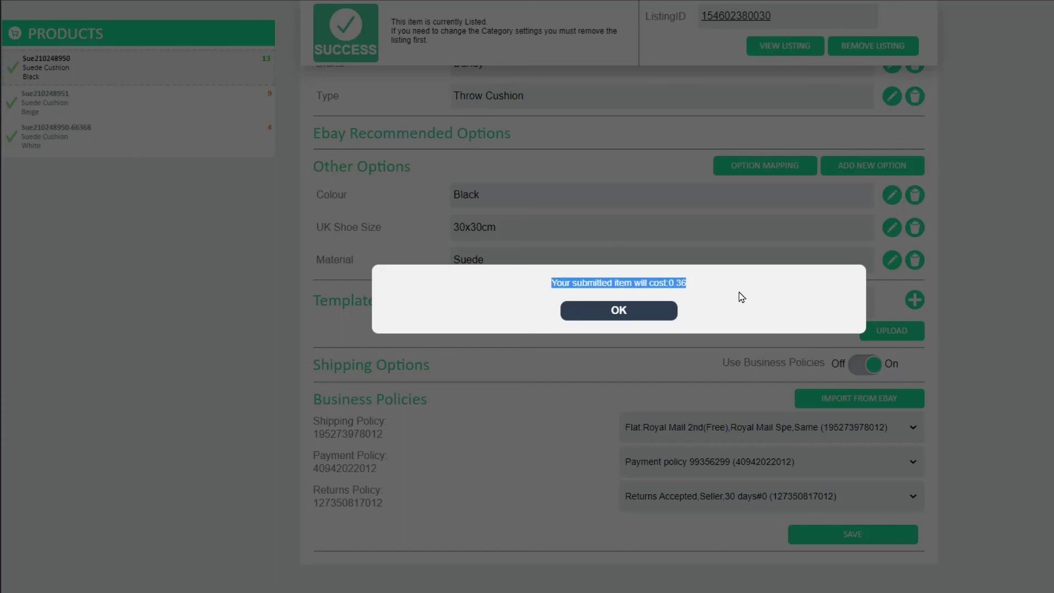
{"action": "left_click", "coordinate": [661, 317]}
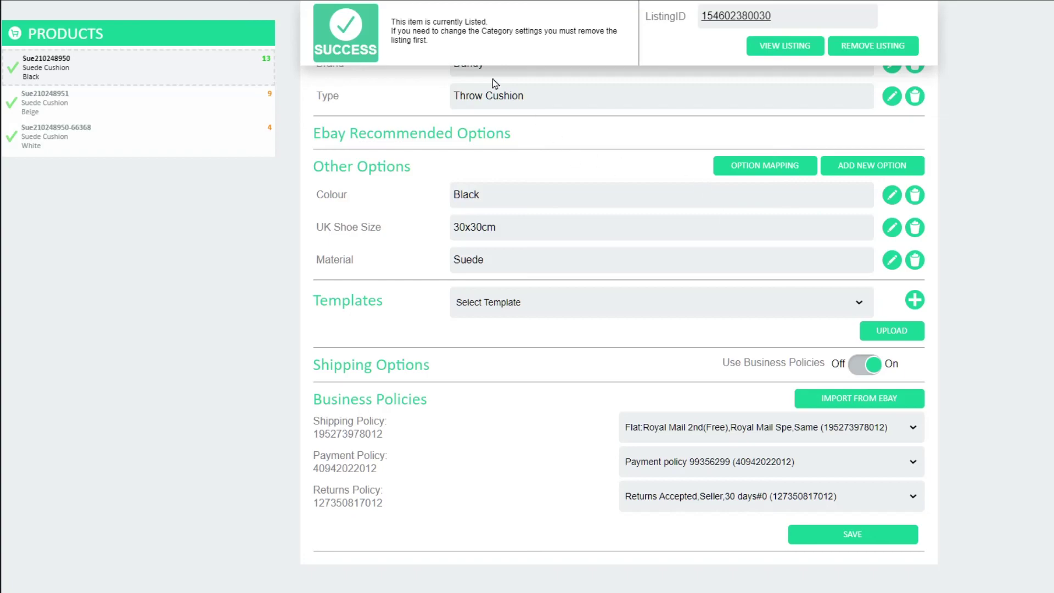
{"action": "left_click_drag", "start_coordinate": [392, 21], "coordinate": [476, 47]}
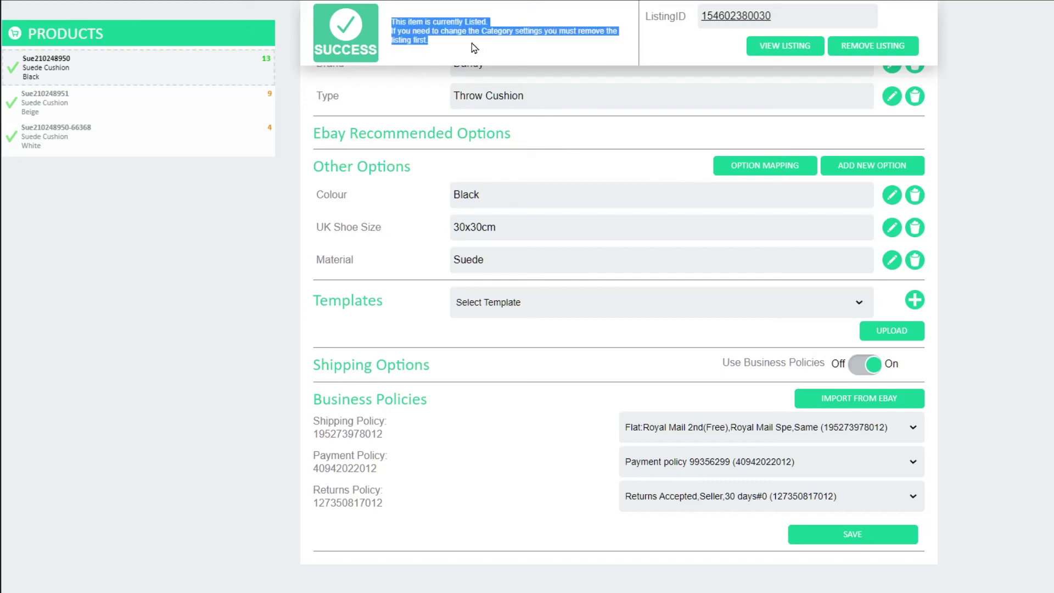